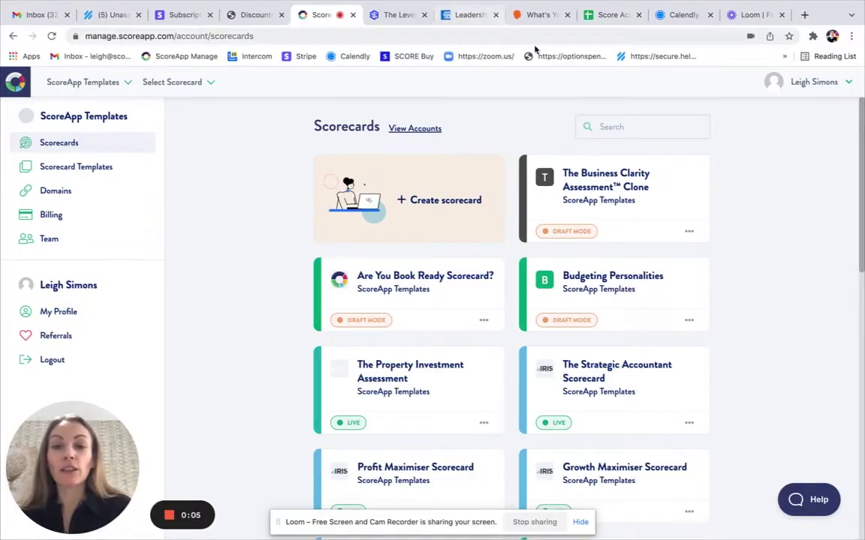
Step: Start a new scorecard and pick the Level Up Scorecard template from the gallery
click(444, 208)
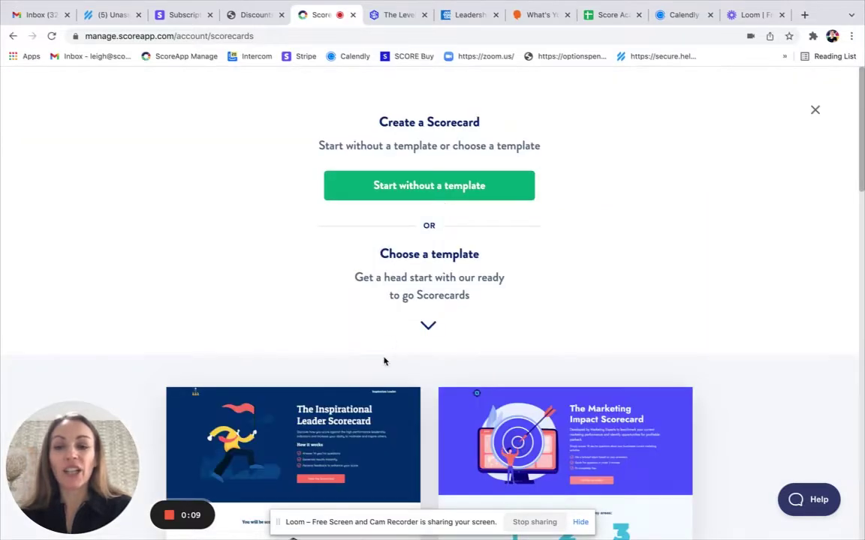
scroll(383, 361, down, 3)
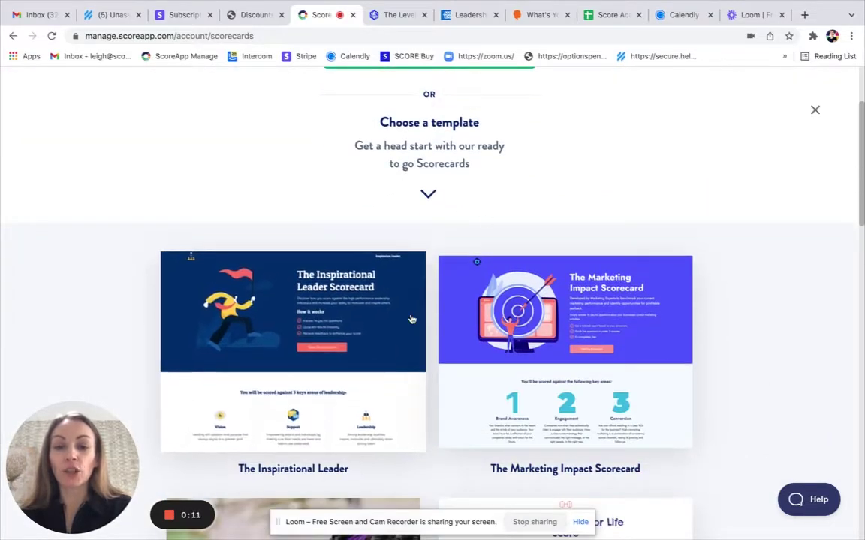
scroll(411, 318, down, 3)
scroll(411, 318, down, 4)
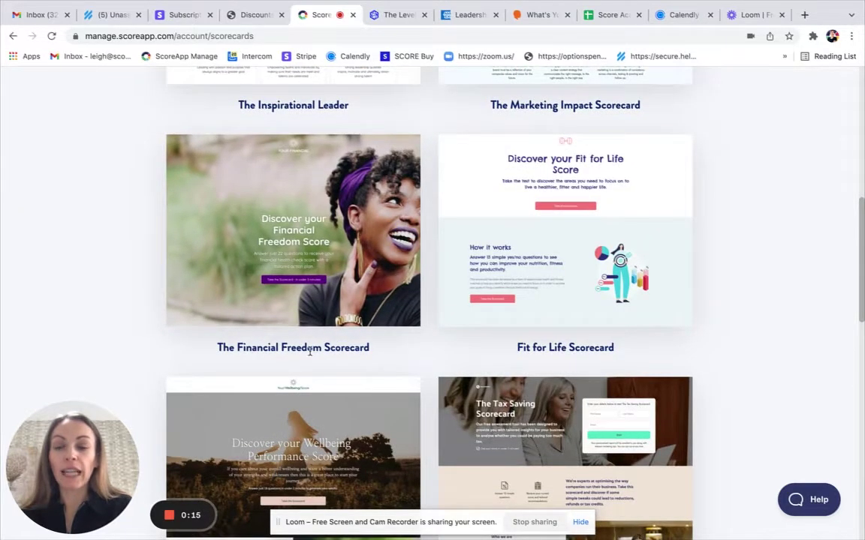
scroll(299, 216, down, 2)
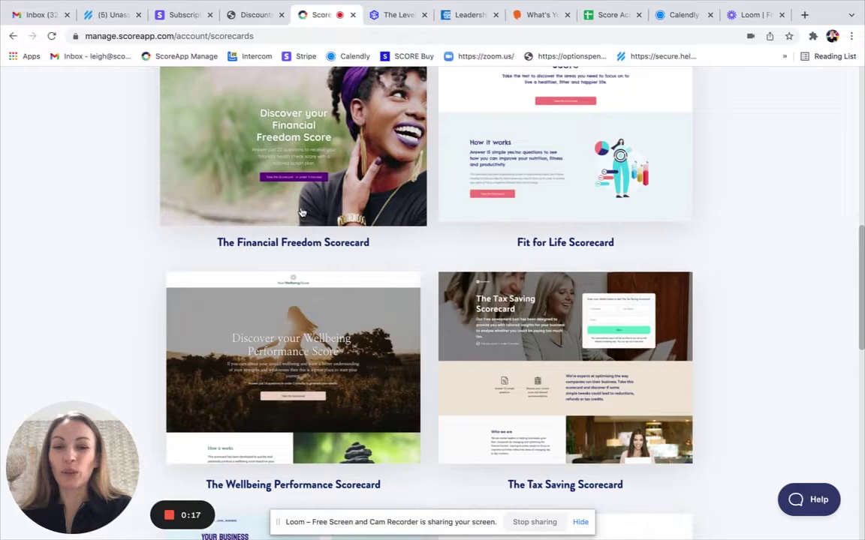
scroll(301, 213, down, 7)
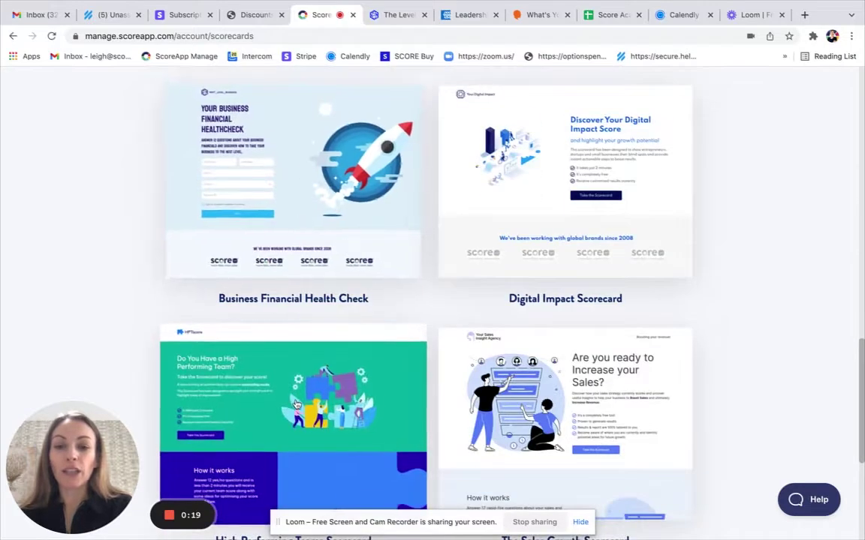
scroll(297, 404, down, 4)
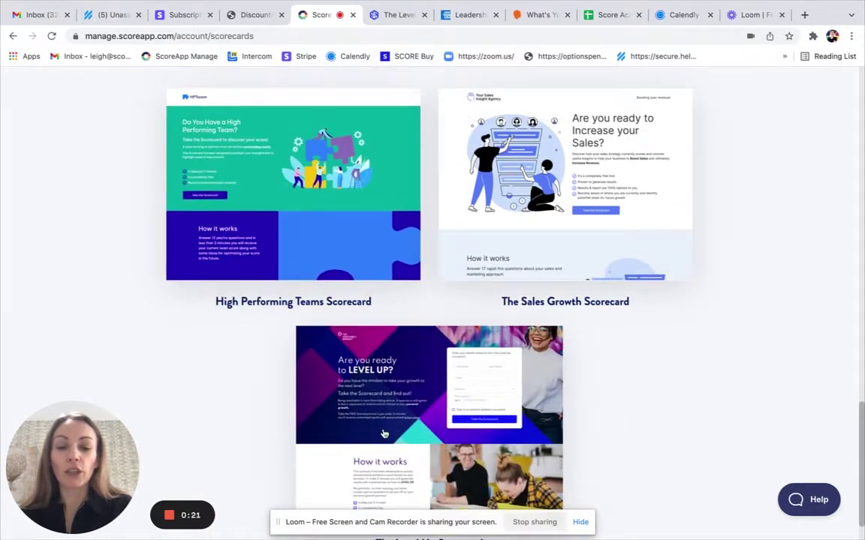
click(384, 434)
Step: Create the scorecard from the Level Up template and skip the Apply Your Branding dialog
click(633, 137)
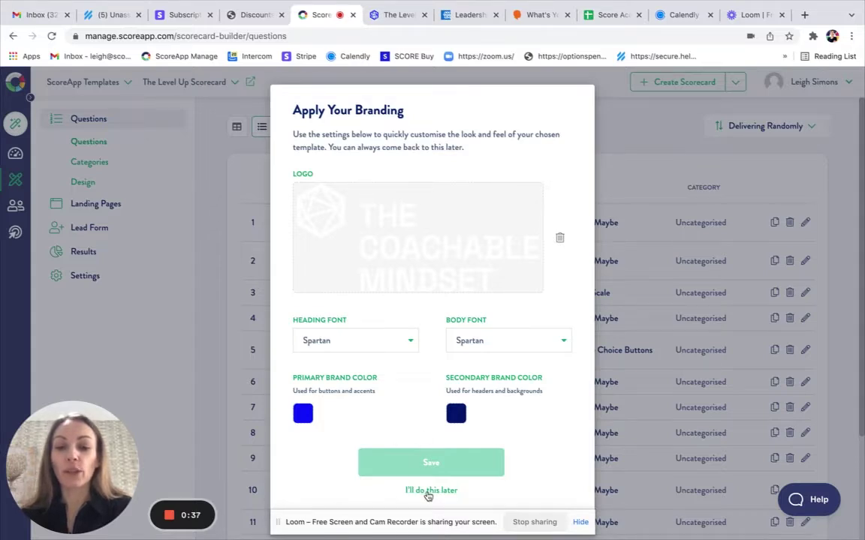
click(429, 492)
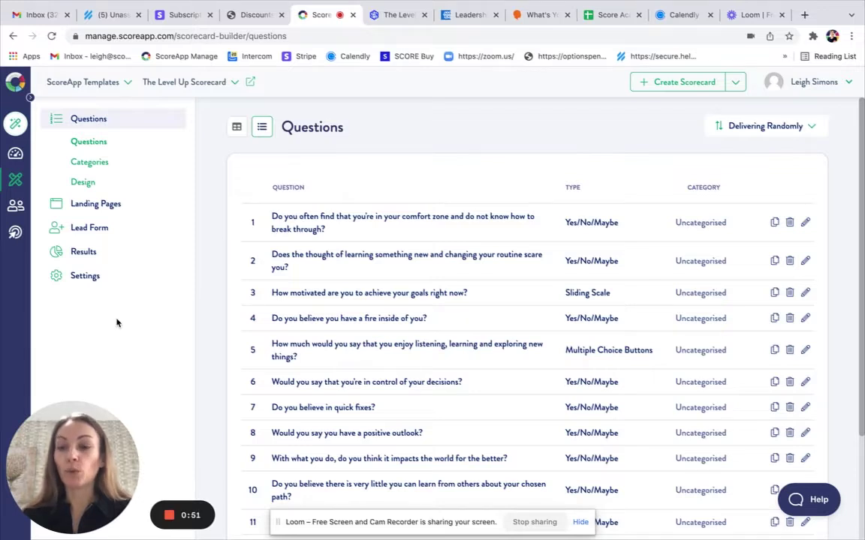
click(87, 276)
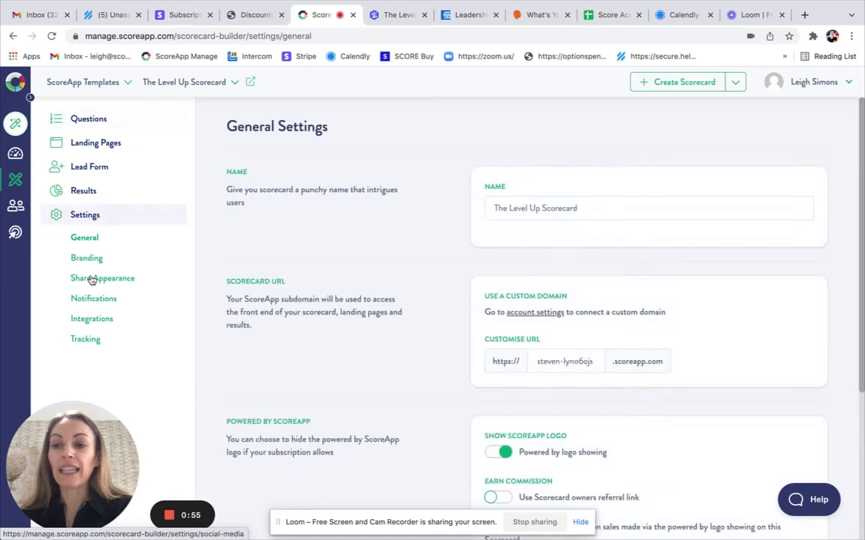
click(625, 209)
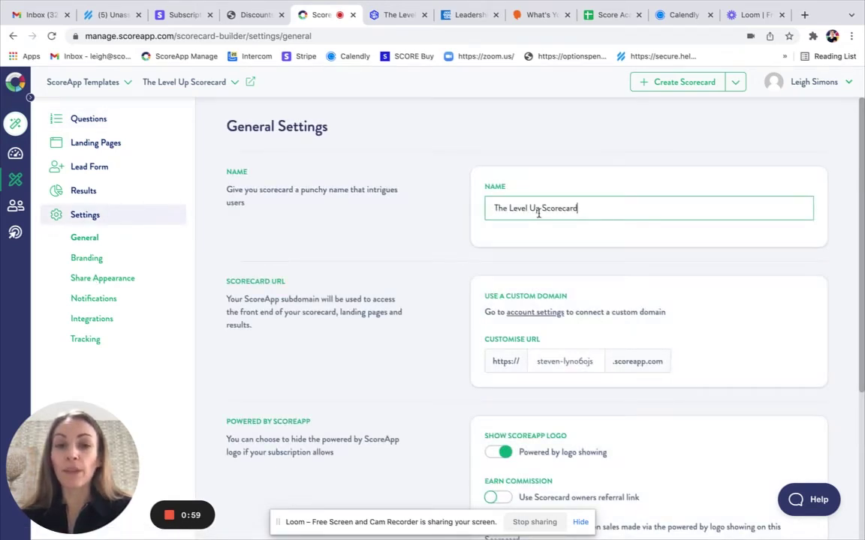
scroll(570, 330, down, 1)
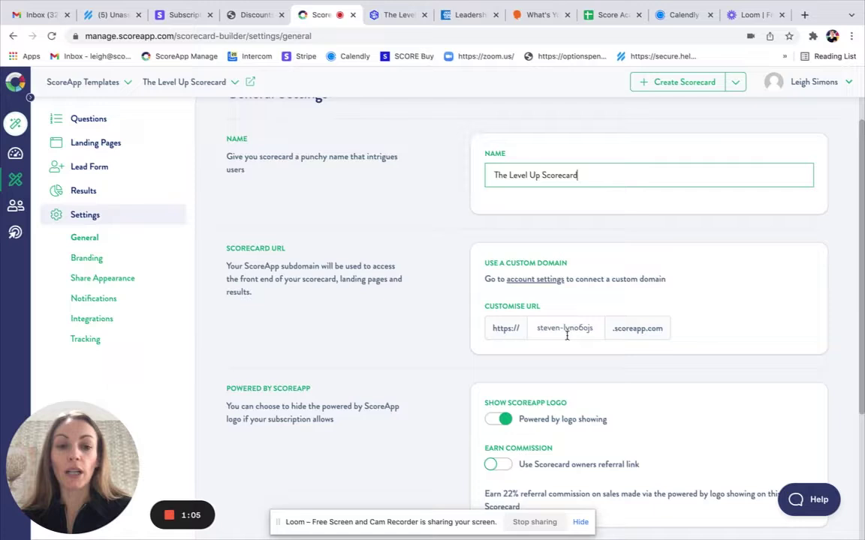
scroll(608, 384, down, 3)
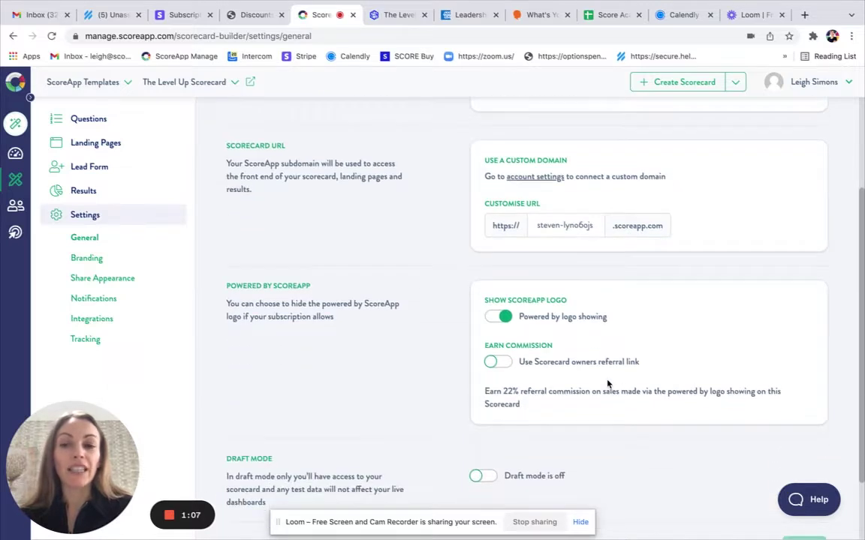
scroll(608, 384, up, 4)
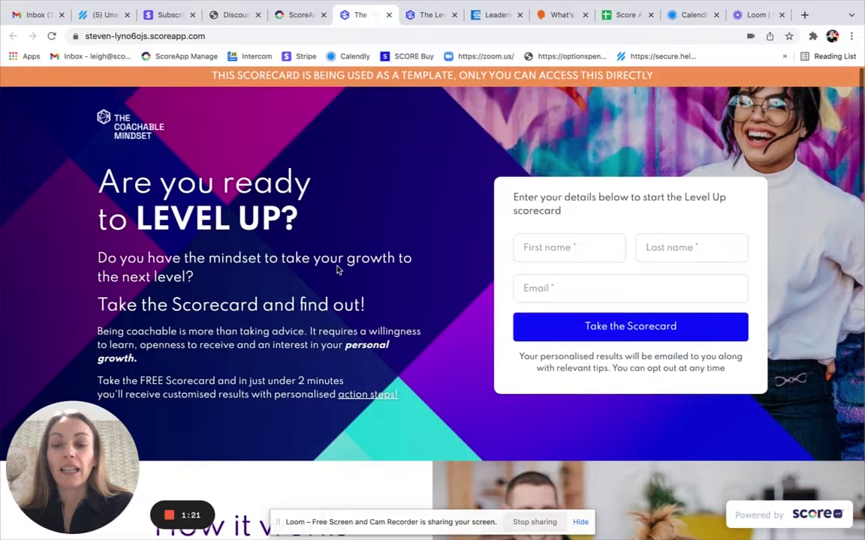
Step: Review the live scorecard's landing page, then return to the ScoreApp builder tab
scroll(338, 268, down, 2)
scroll(338, 268, up, 2)
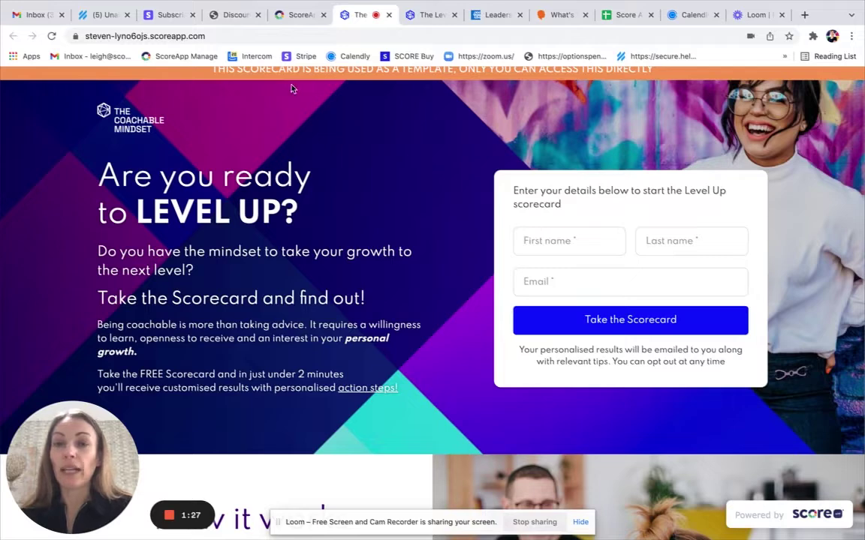
click(293, 17)
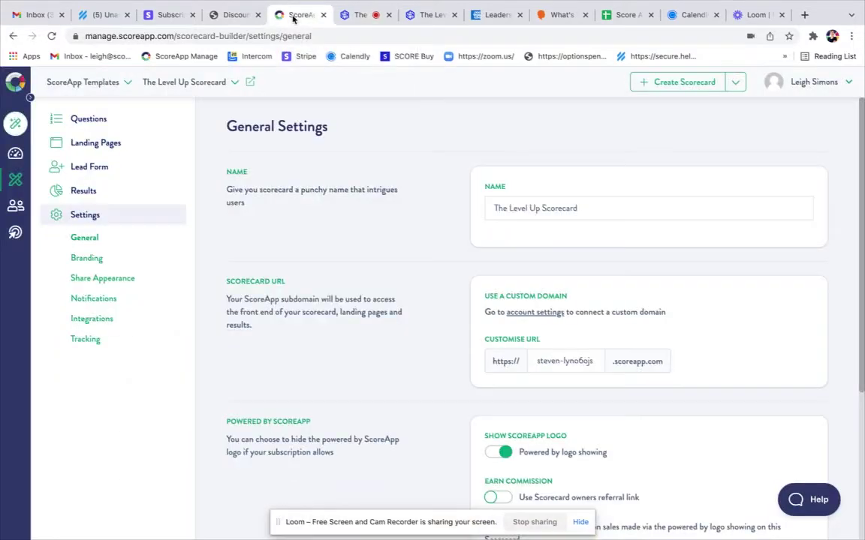
Step: Check the empty Categories page, opening and cancelling the Add Category dialog
click(98, 124)
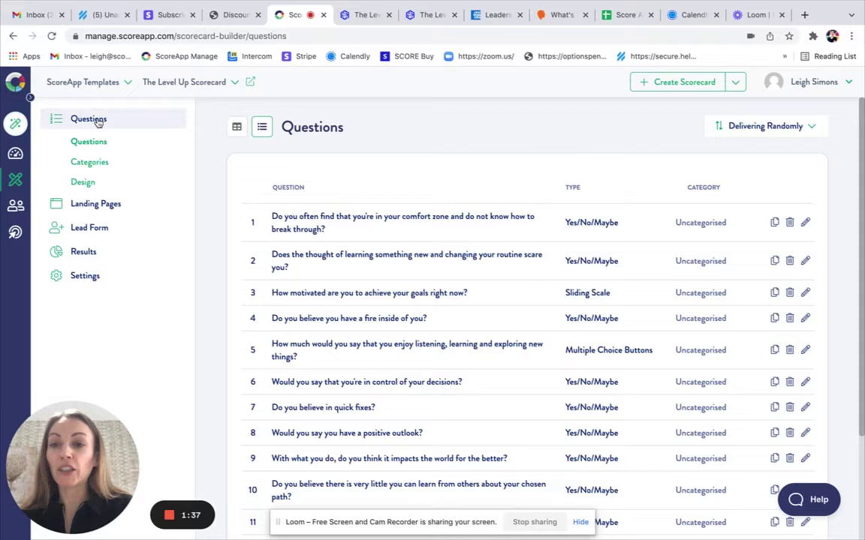
click(96, 163)
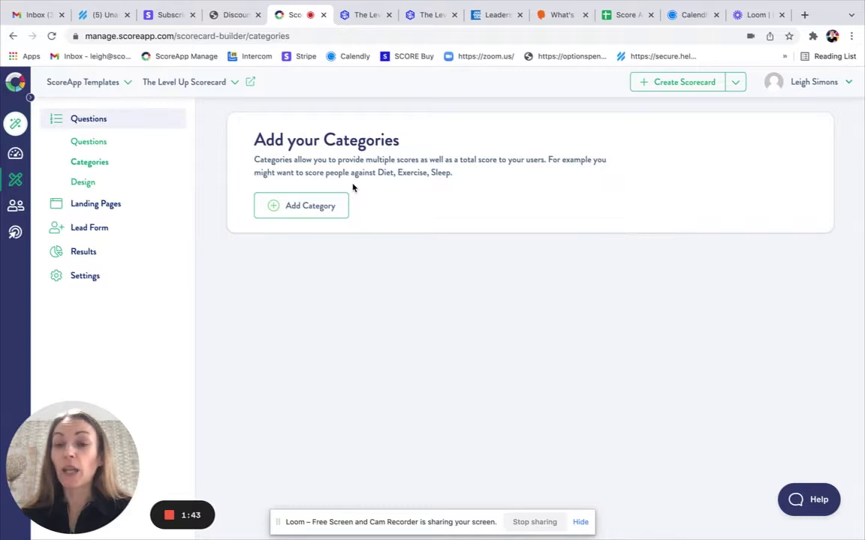
click(319, 207)
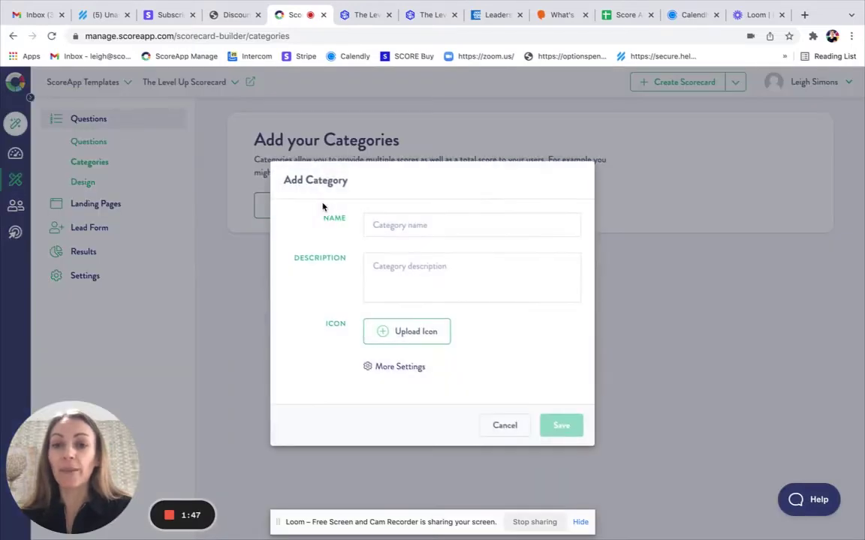
click(506, 427)
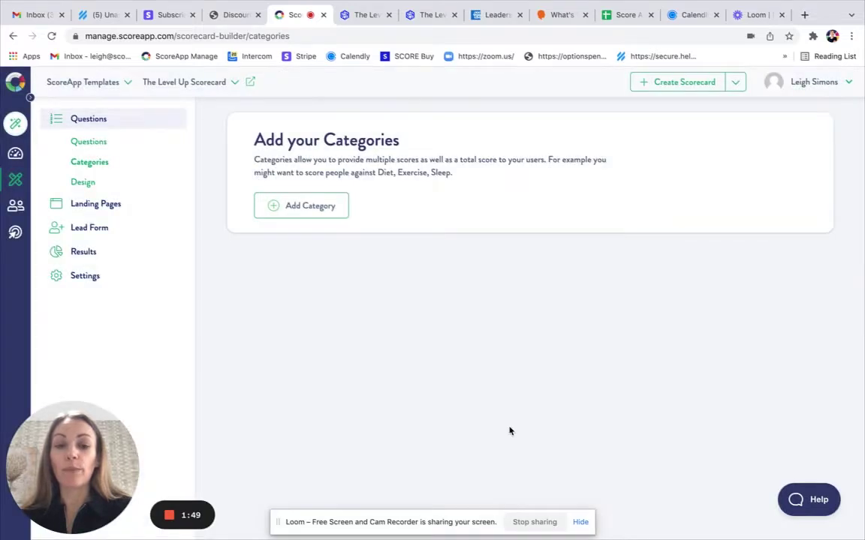
Step: Group the questions by category and inspect question 1's Category dropdown without saving
click(89, 142)
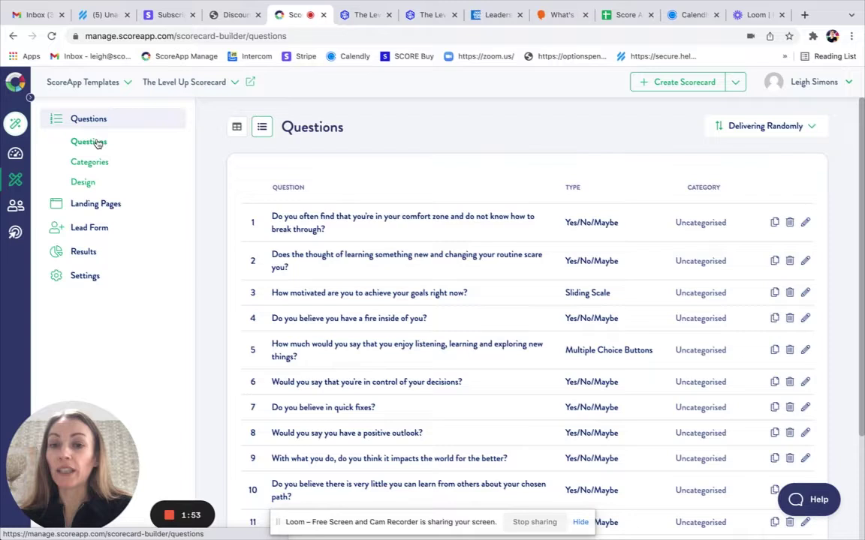
click(237, 128)
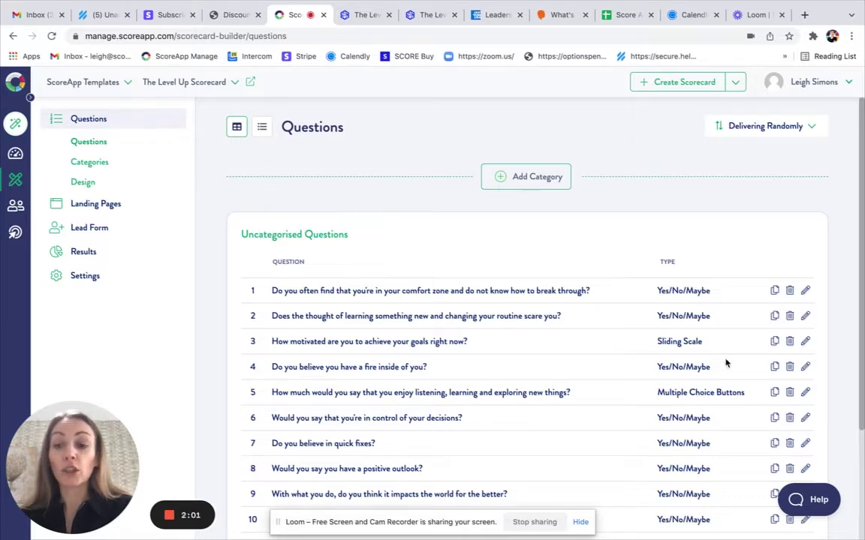
click(805, 291)
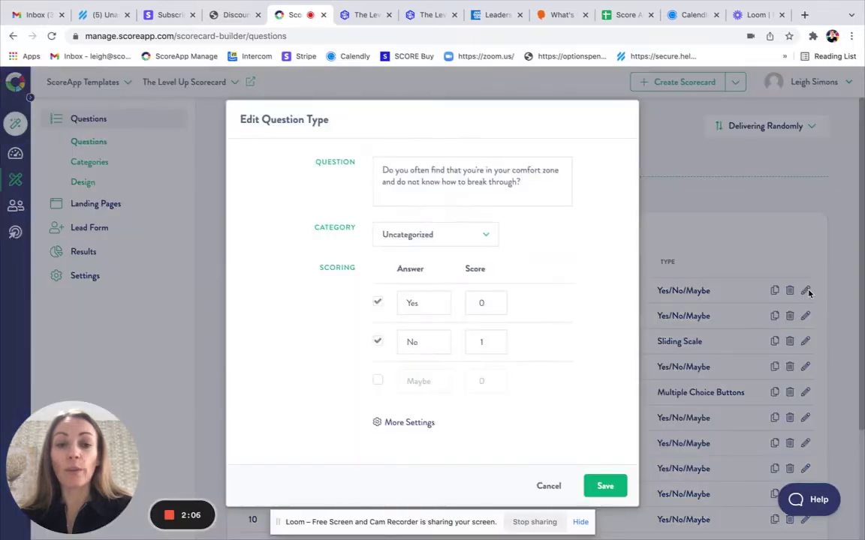
click(466, 238)
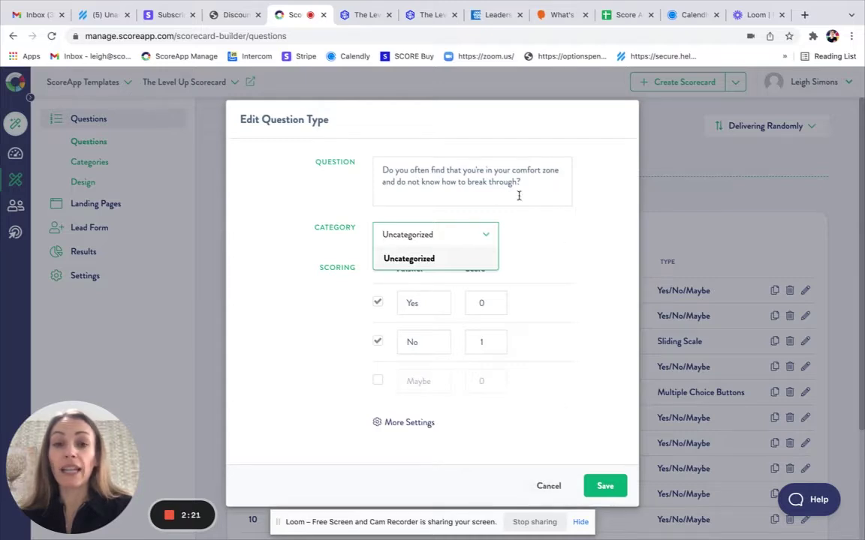
click(548, 487)
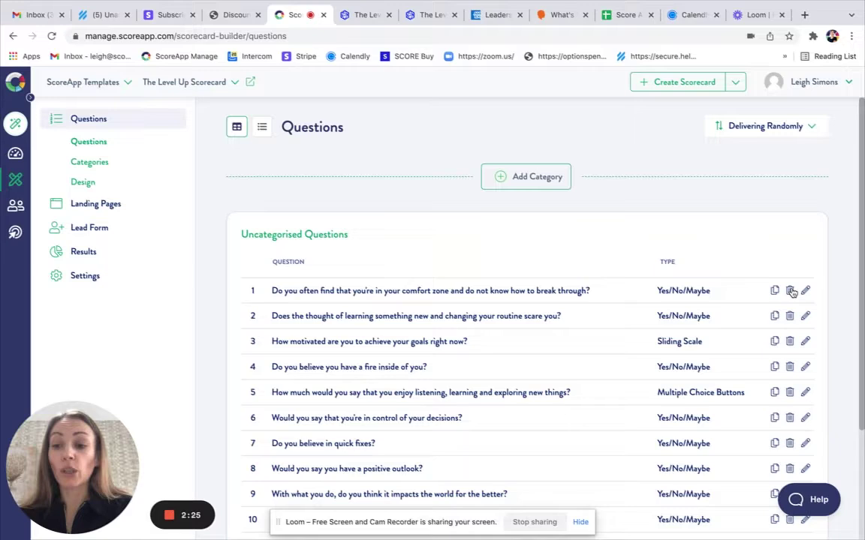
scroll(524, 388, down, 3)
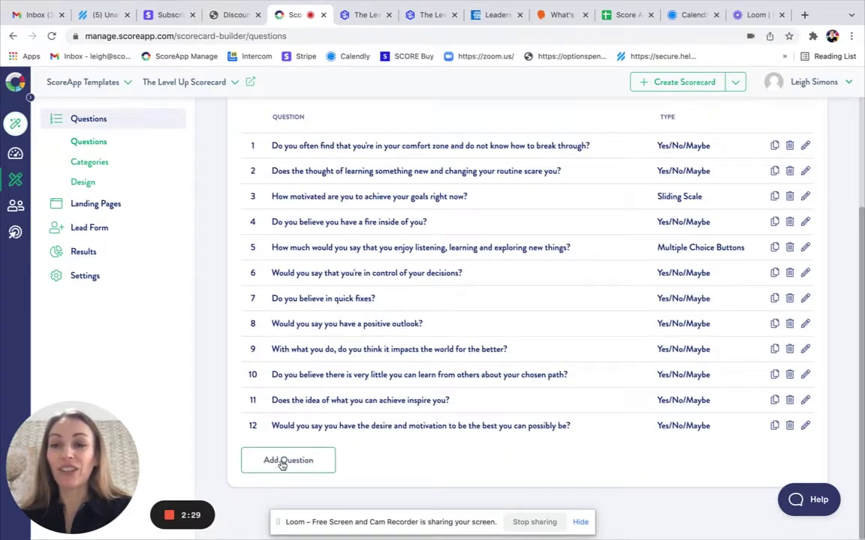
scroll(410, 283, up, 3)
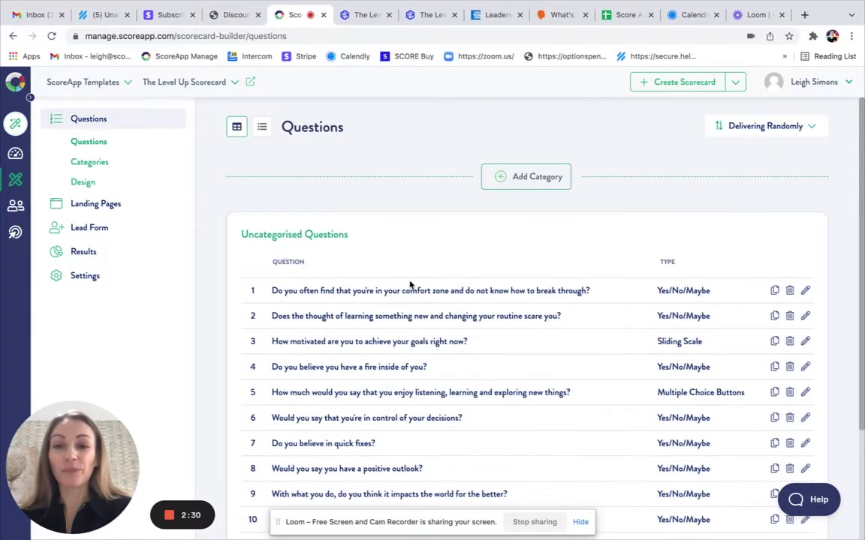
Step: In the question page designer, browse the header logo image options without changing them
click(82, 184)
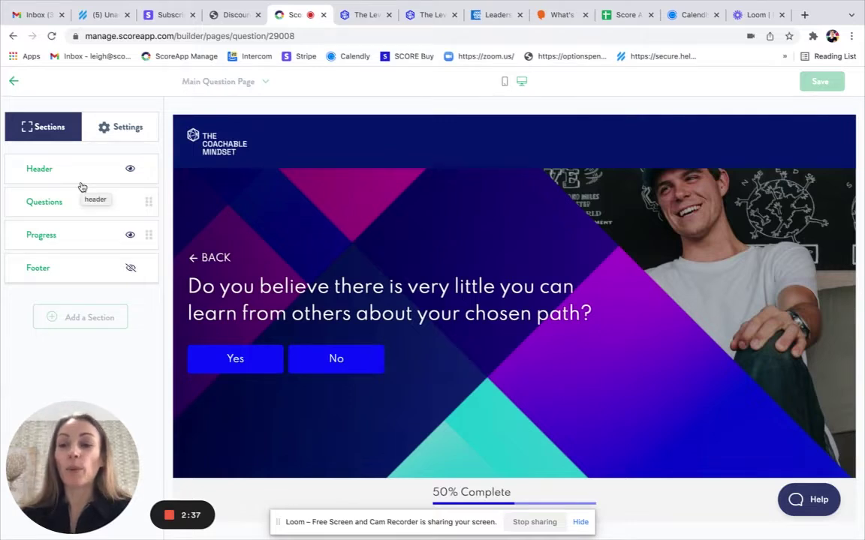
click(75, 169)
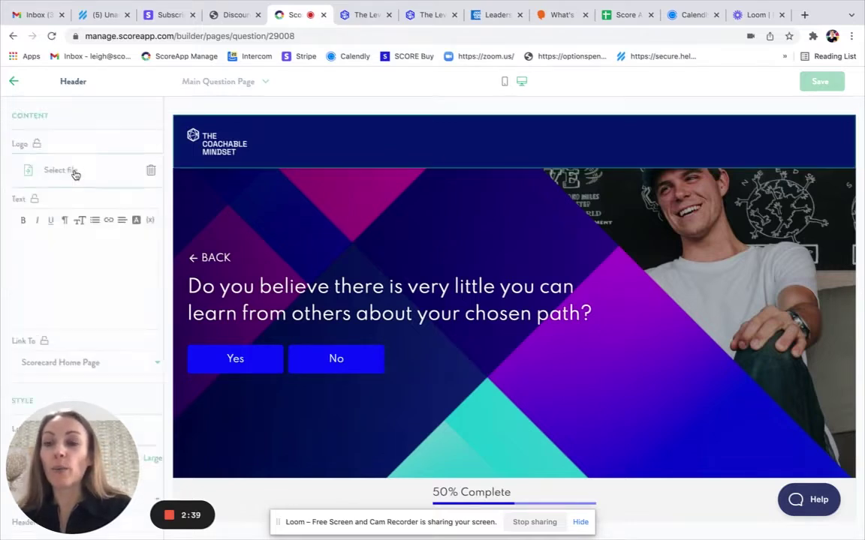
click(76, 171)
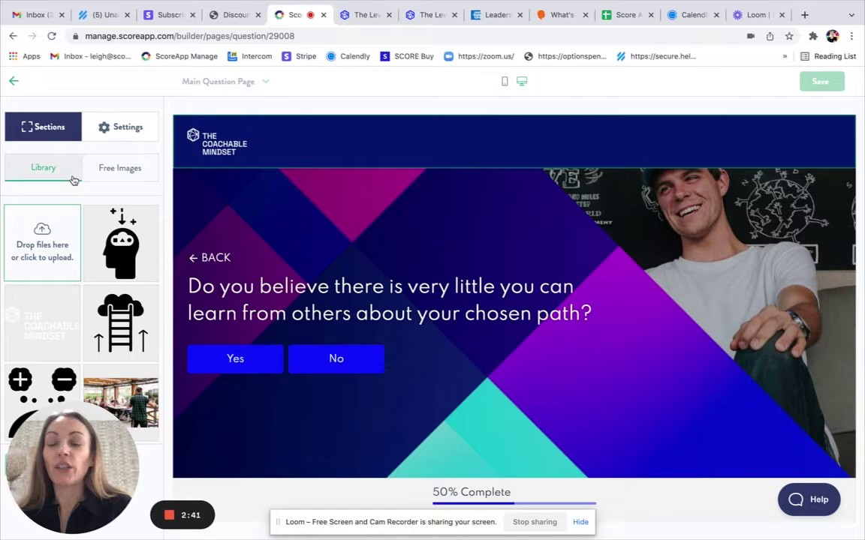
click(14, 83)
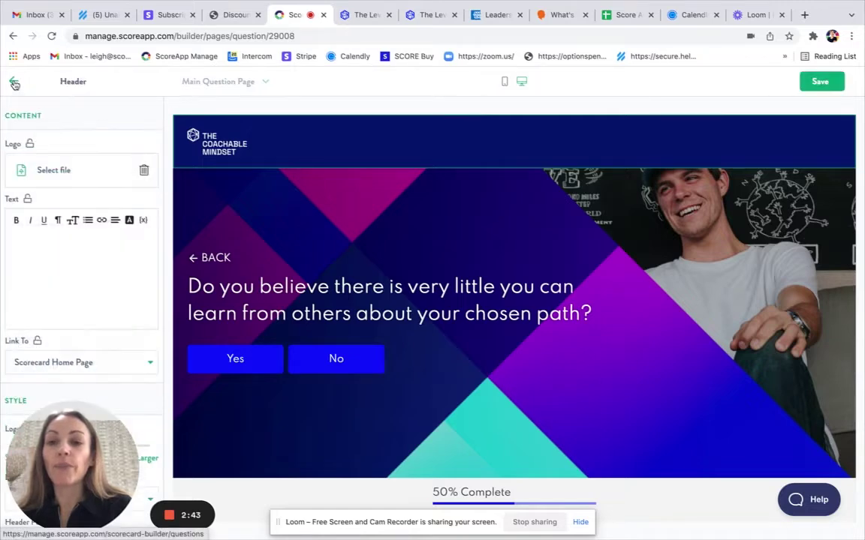
click(14, 83)
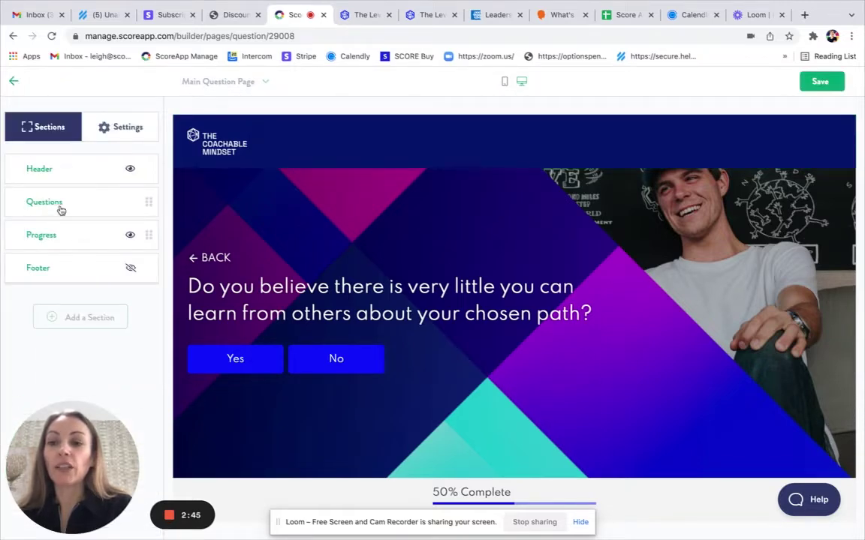
Step: Review the Questions section settings, then leave the designer choosing Leave Page
click(56, 202)
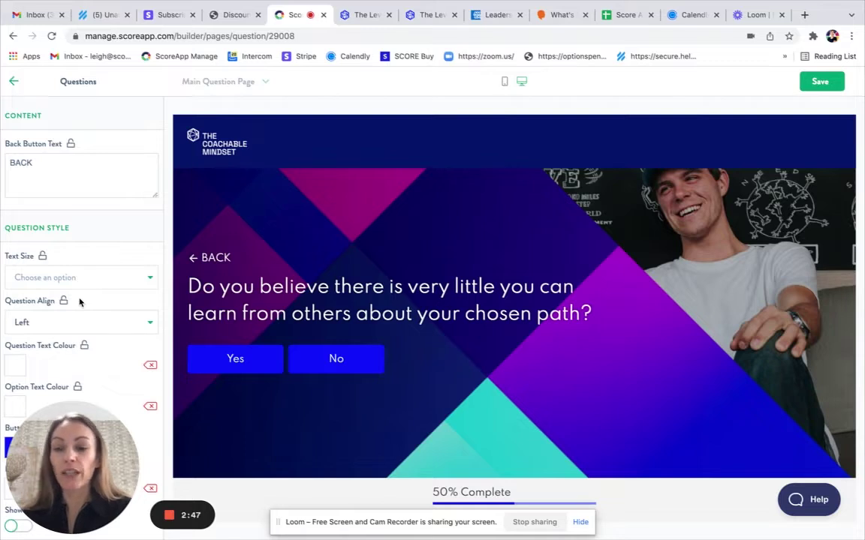
scroll(107, 333, down, 1)
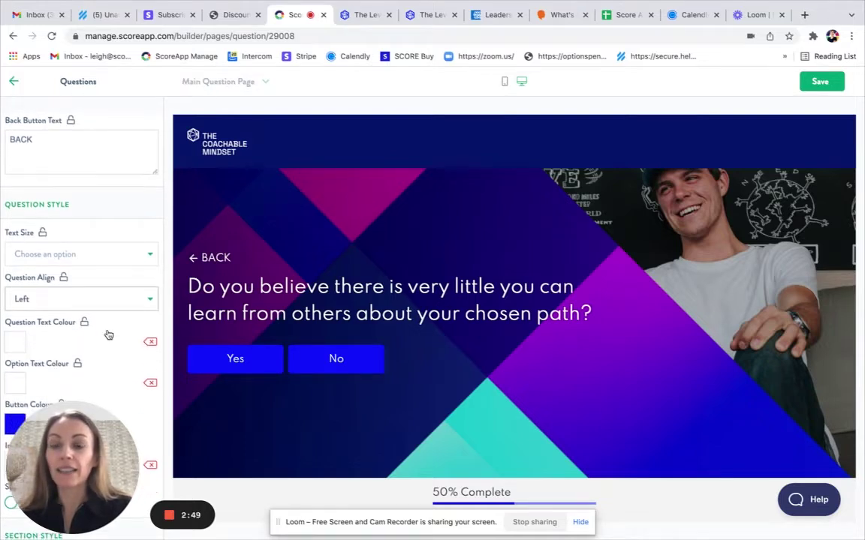
scroll(107, 333, down, 5)
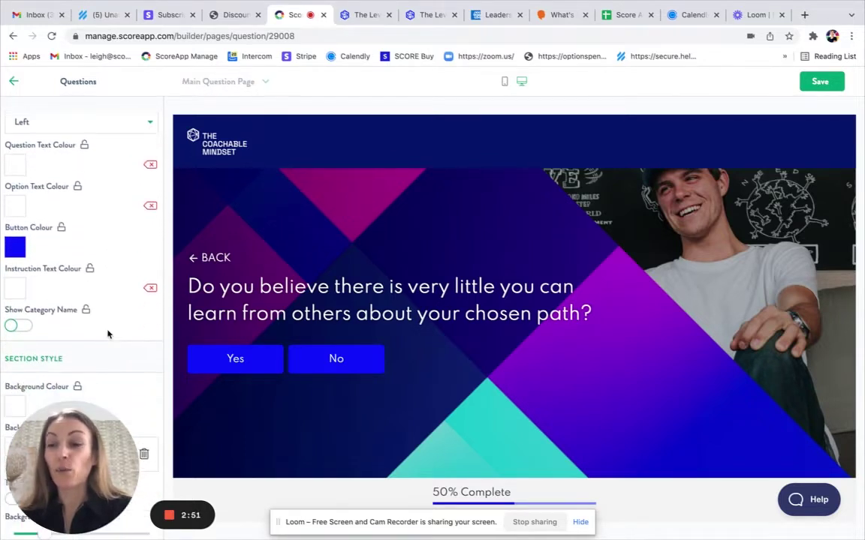
scroll(108, 334, down, 2)
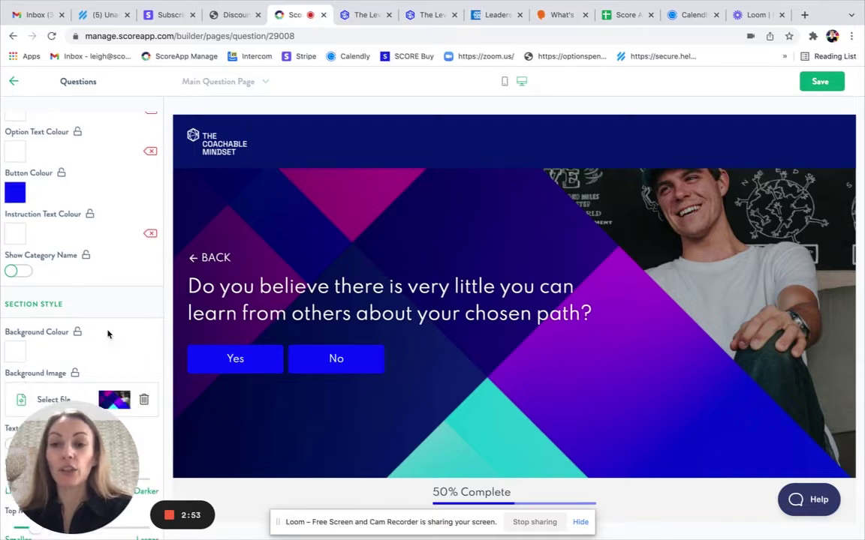
scroll(107, 333, up, 2)
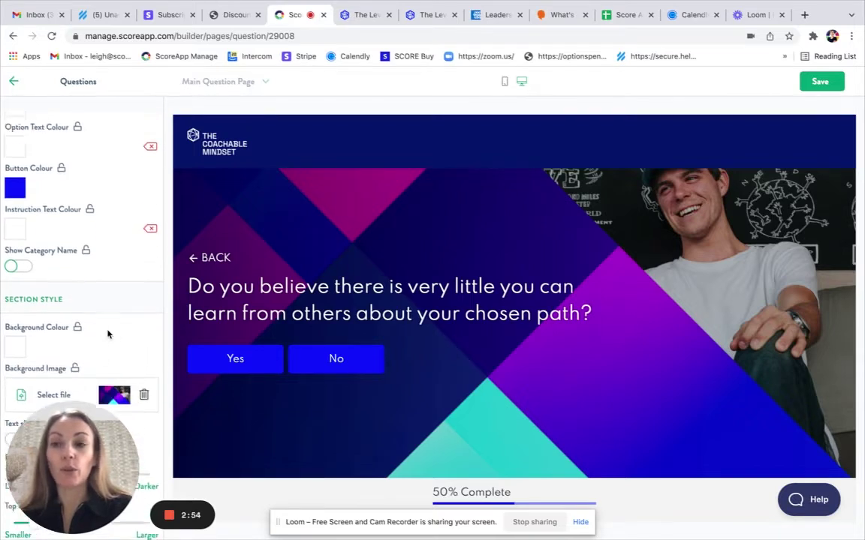
click(14, 84)
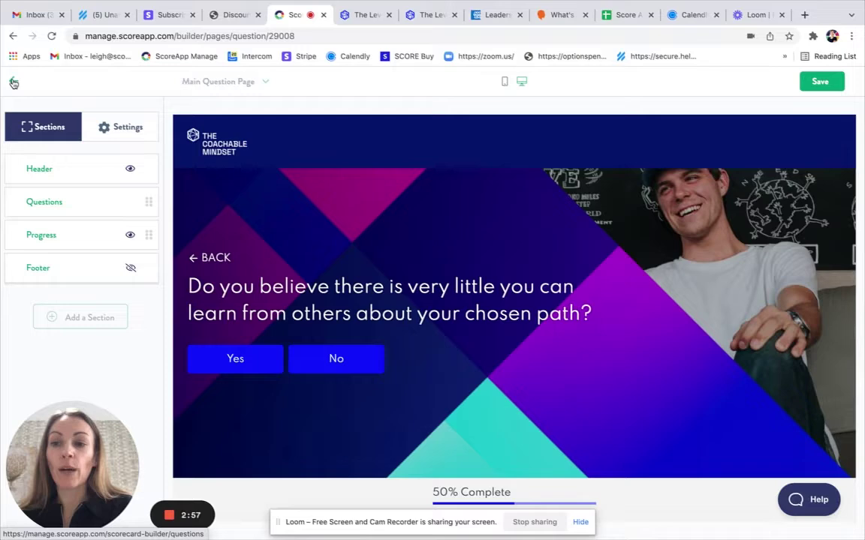
click(14, 83)
click(558, 315)
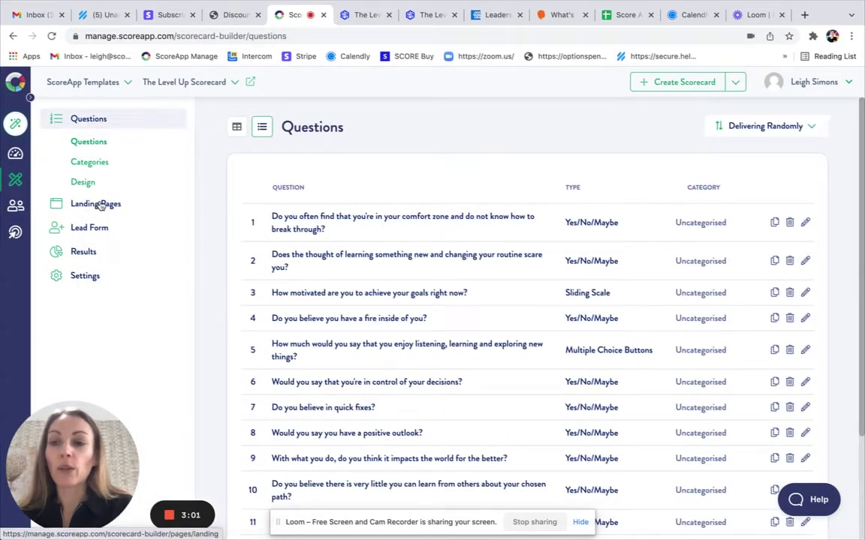
Step: Open the Coachable Mindset landing page and review its Form 2 section settings
click(102, 203)
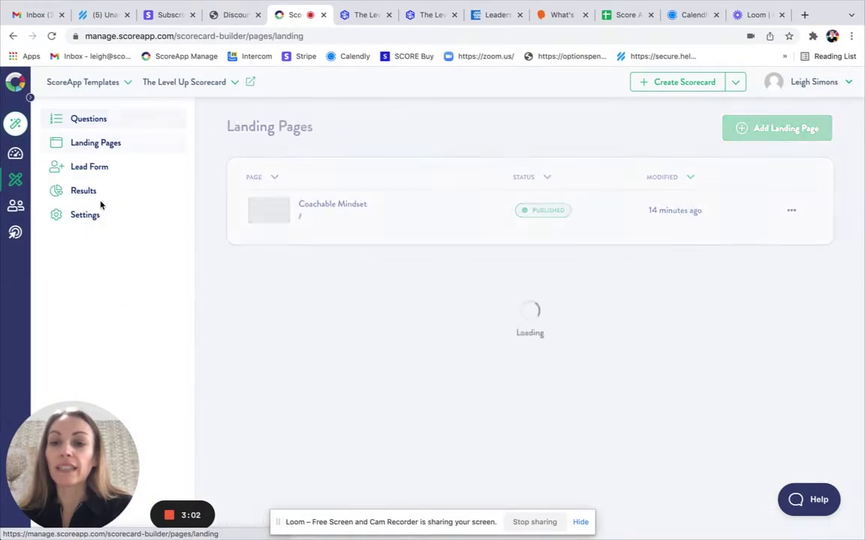
click(273, 216)
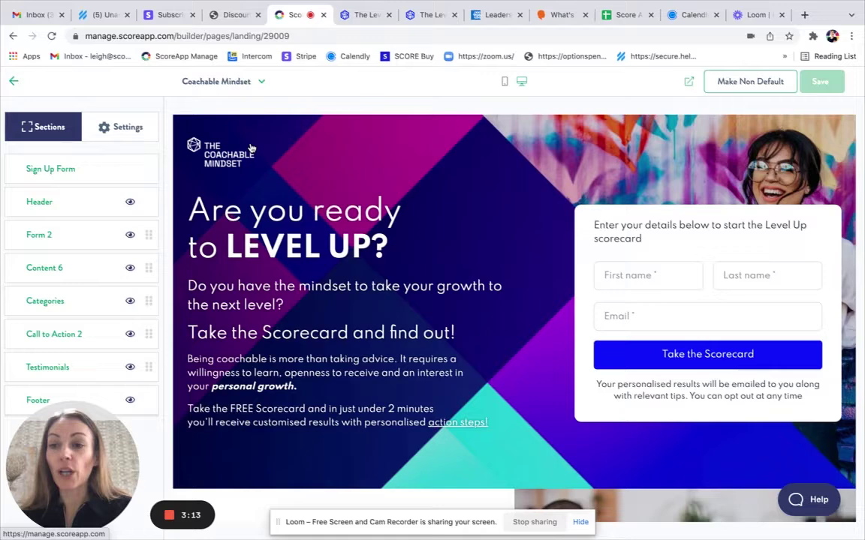
click(83, 240)
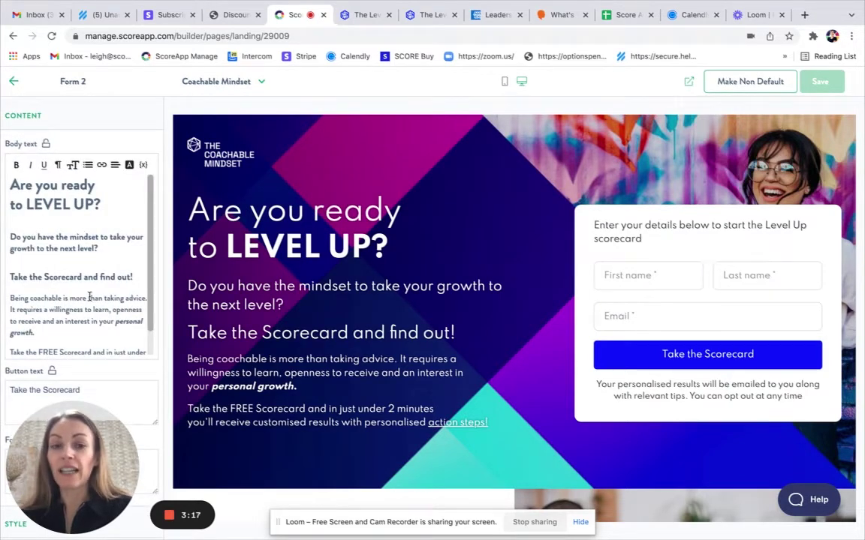
scroll(84, 293, down, 2)
scroll(133, 376, down, 12)
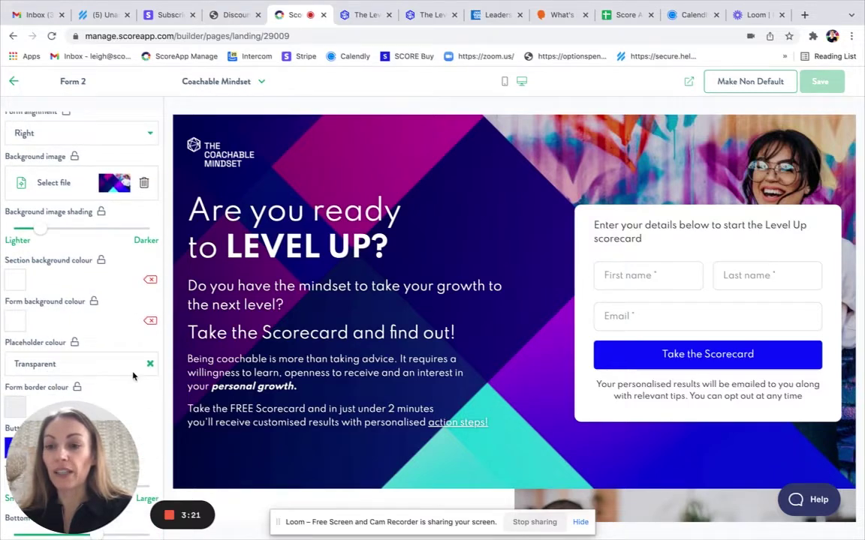
scroll(133, 376, down, 2)
scroll(132, 376, up, 8)
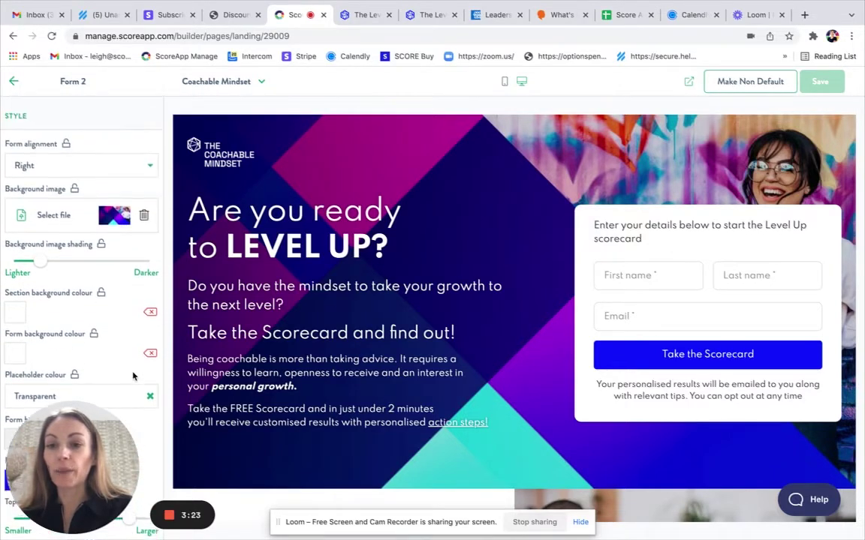
click(13, 81)
Step: Toggle the Content 6 section's visibility and review its settings
scroll(337, 300, down, 2)
scroll(337, 300, down, 9)
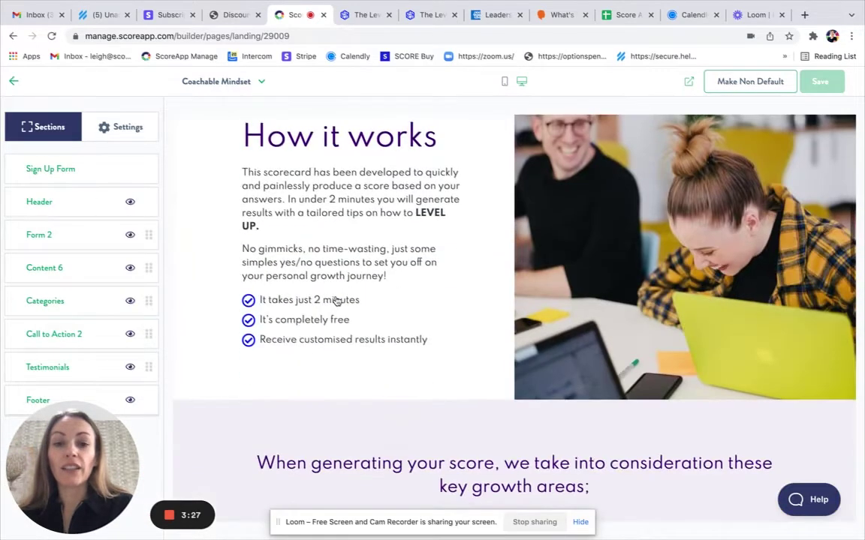
click(129, 268)
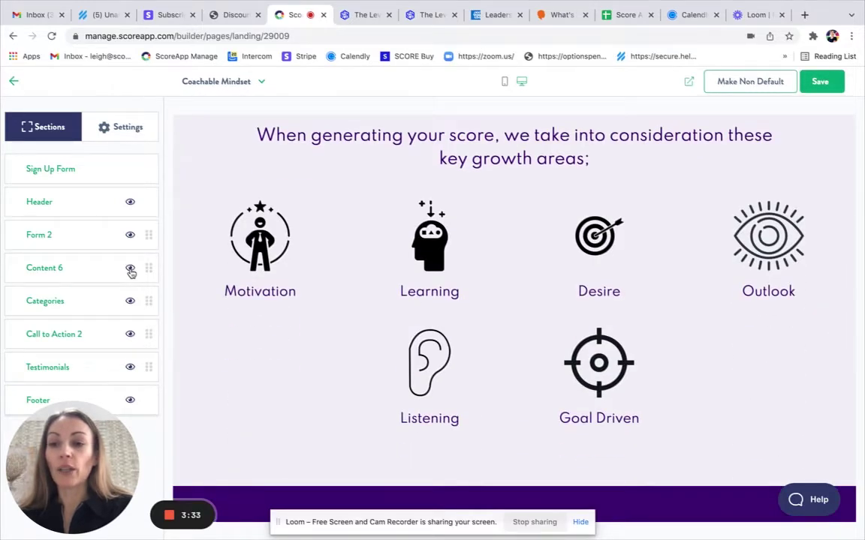
click(88, 271)
scroll(77, 344, down, 3)
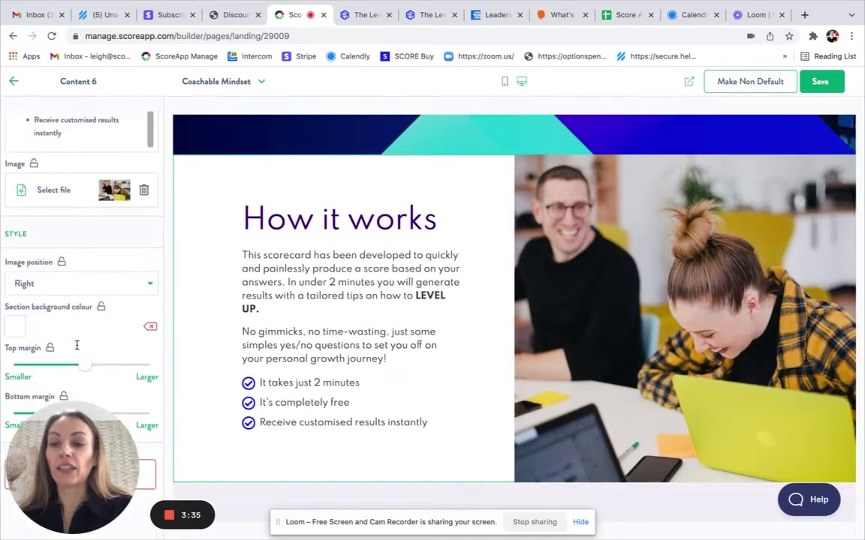
drag(69, 455, 229, 461)
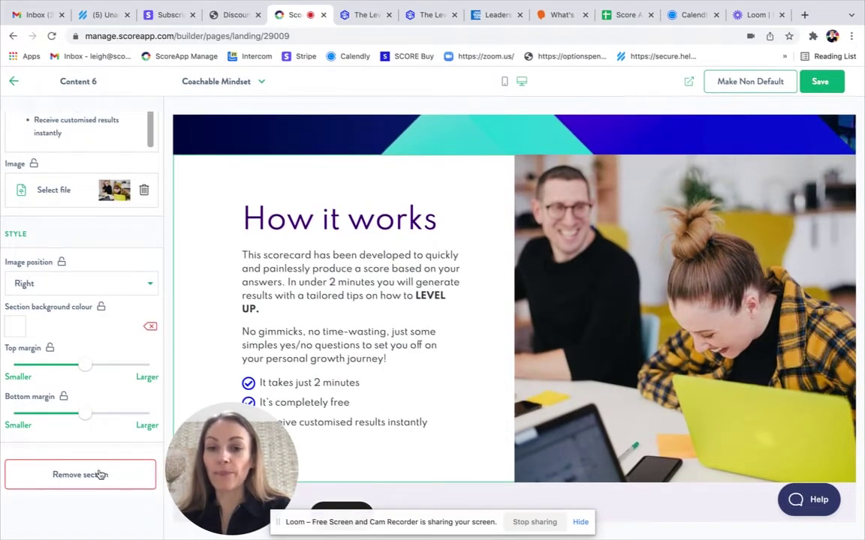
click(14, 81)
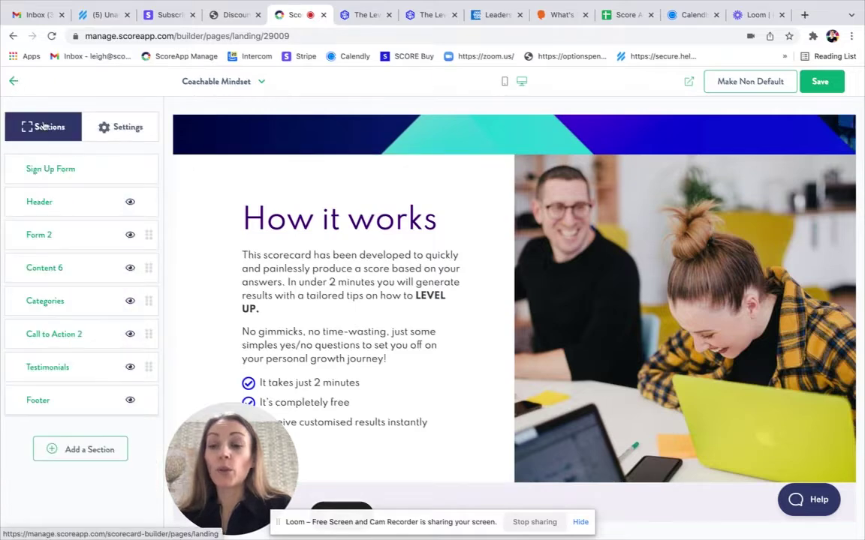
Step: Browse the Add a Section gallery, try reordering Testimonials, and save the landing page
click(69, 451)
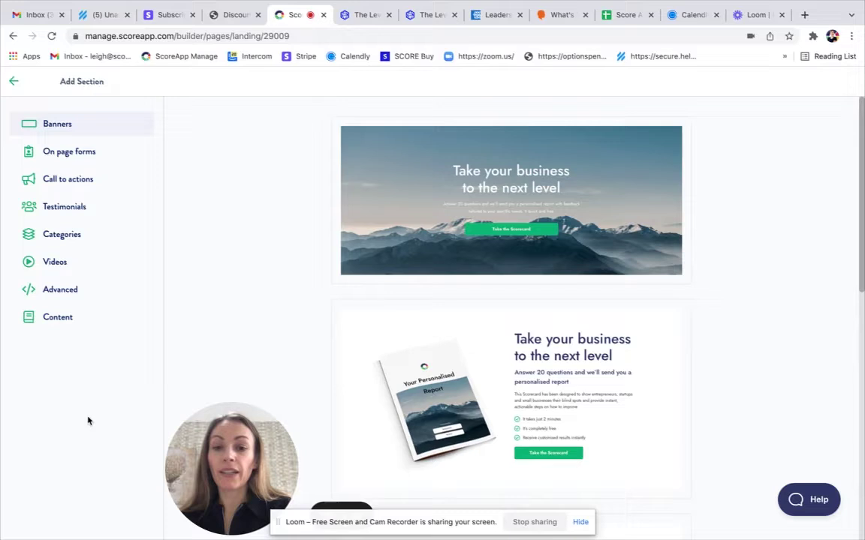
click(14, 83)
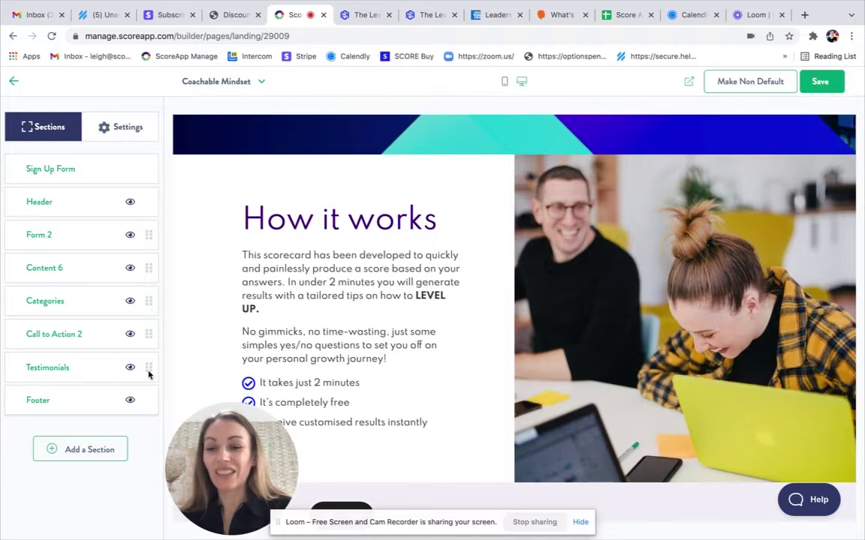
mouse_move(148, 372)
mouse_down()
mouse_move(149, 362)
mouse_move(146, 378)
mouse_up()
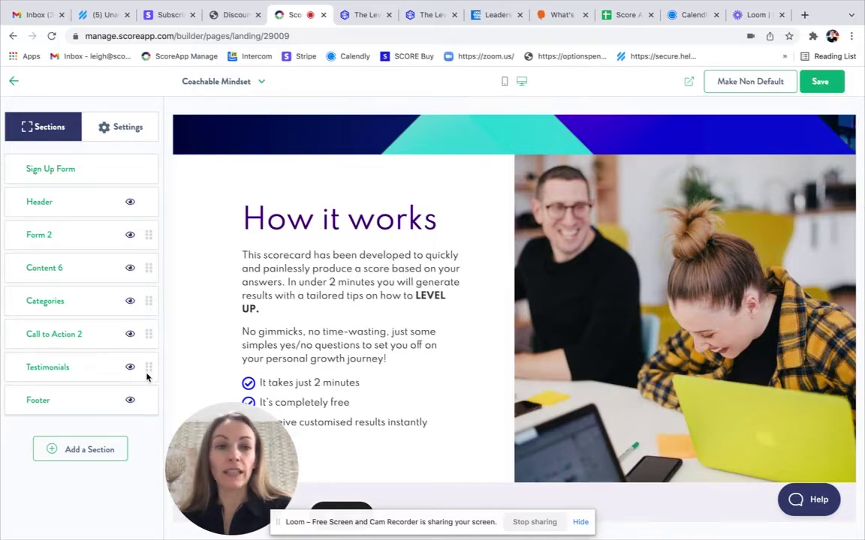
click(830, 84)
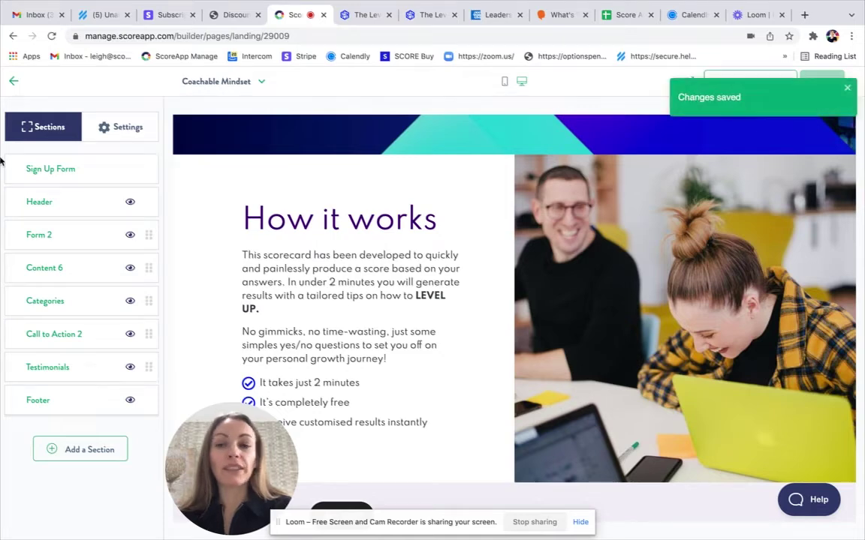
Step: Go to the Lead Form showing required First name, Last name and Email fields
click(13, 84)
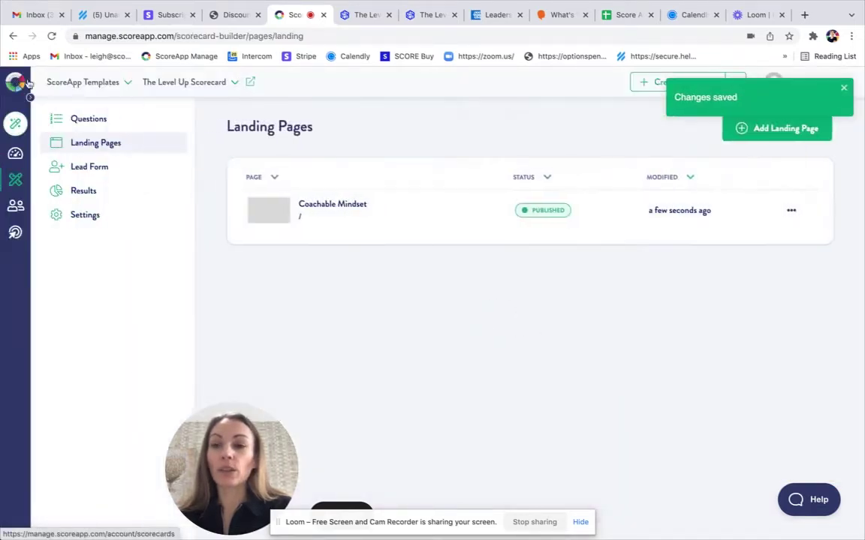
click(99, 170)
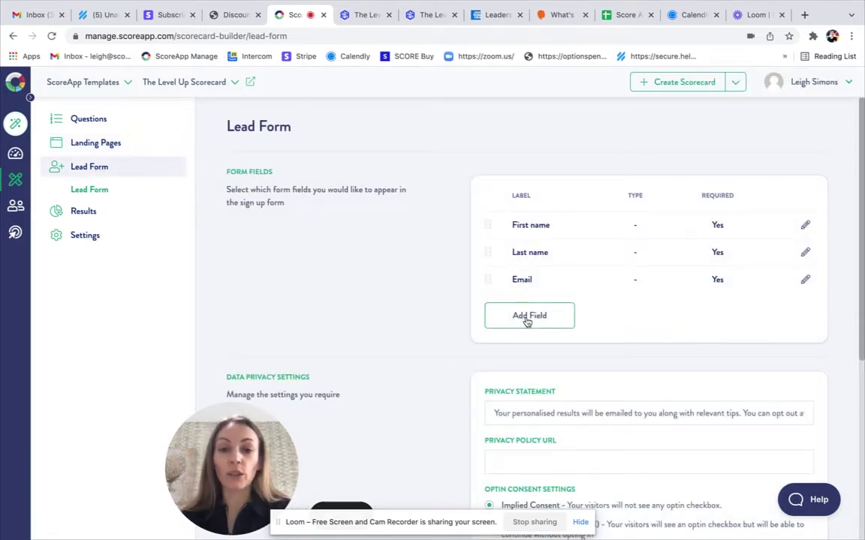
scroll(528, 321, down, 1)
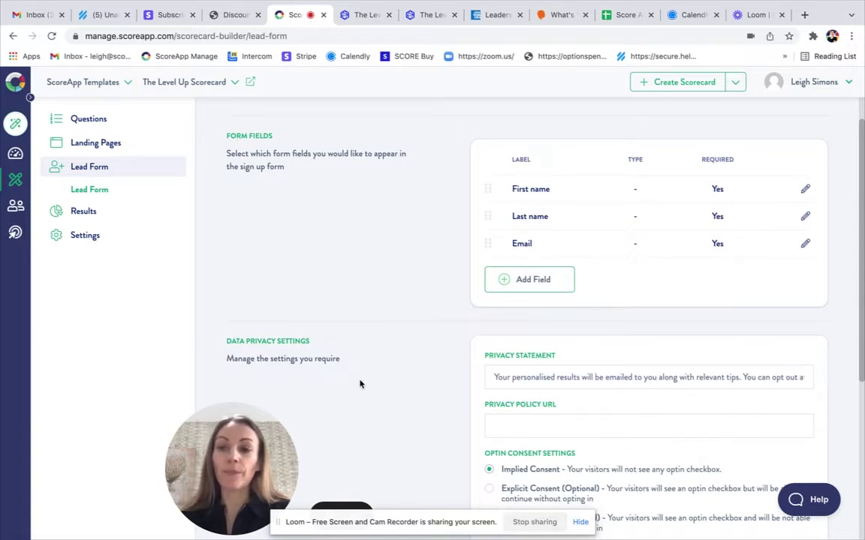
Step: View the Score Tiers: low 0–33, medium 34–66 and high 67–100
click(83, 212)
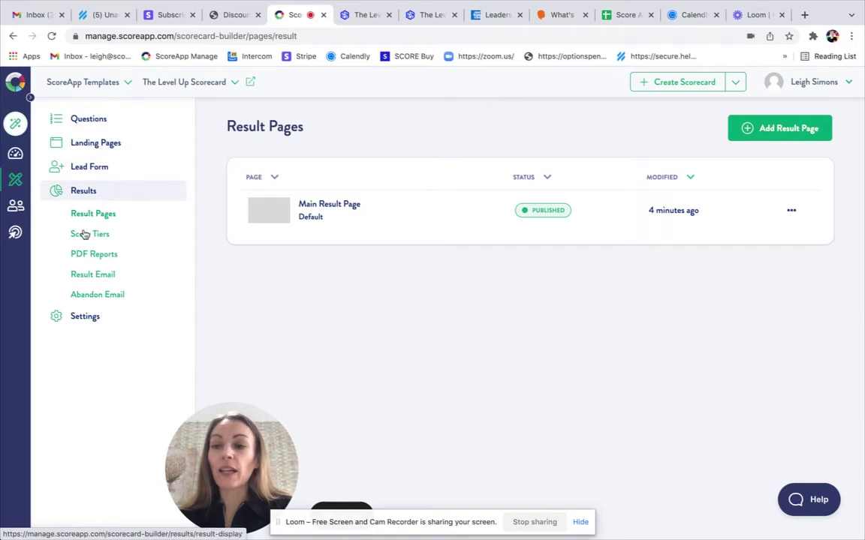
click(85, 234)
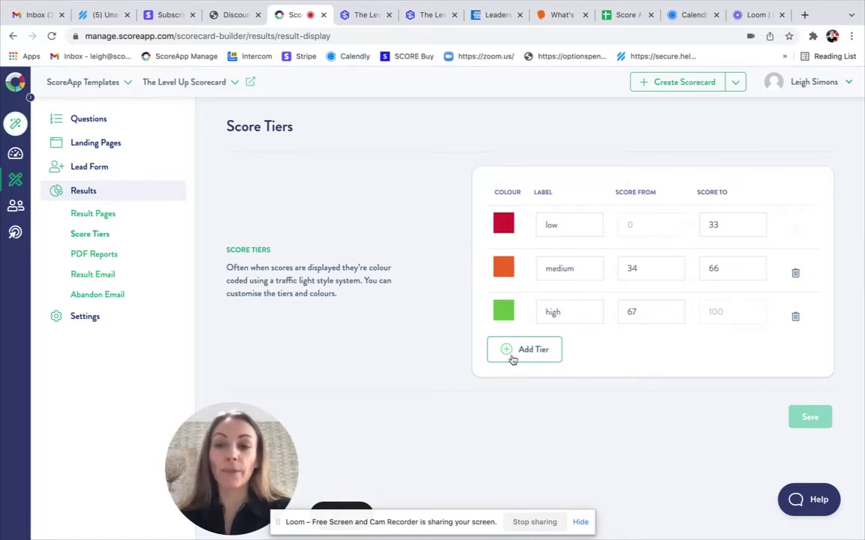
Step: Open the Main Result Page and its Donut Chart section settings
click(110, 215)
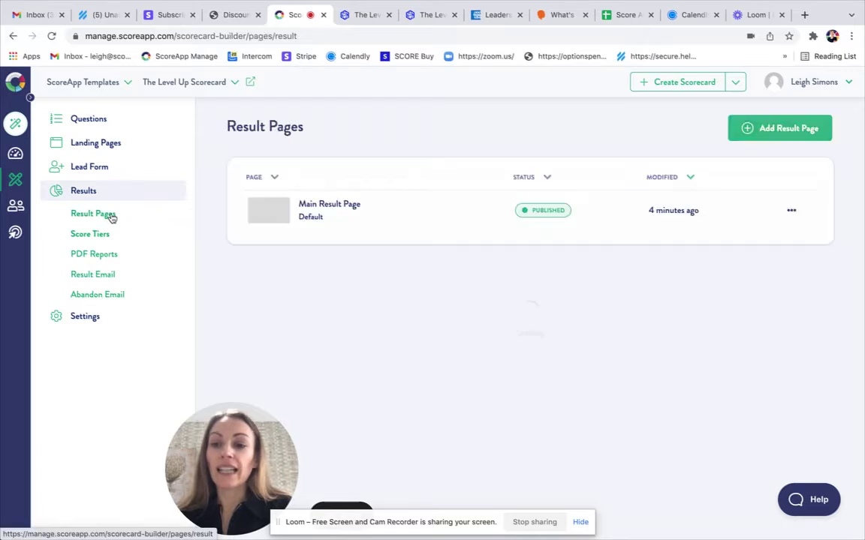
click(269, 217)
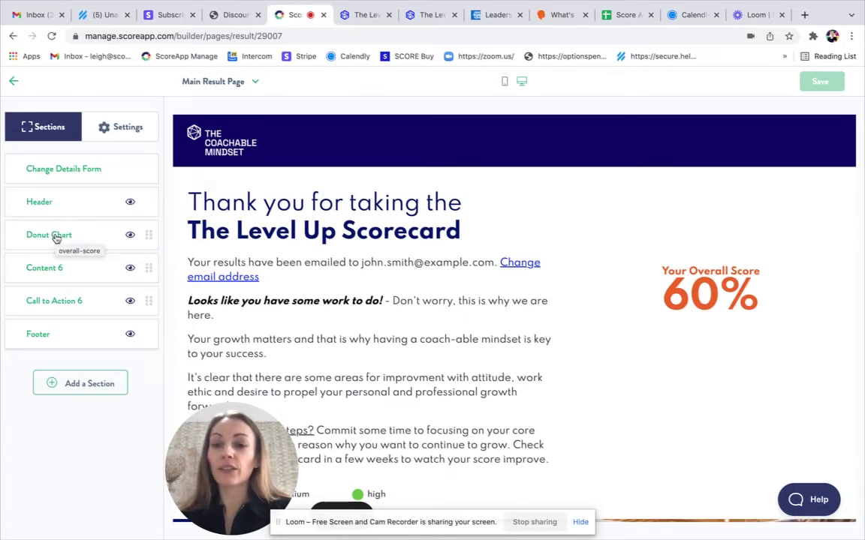
click(55, 237)
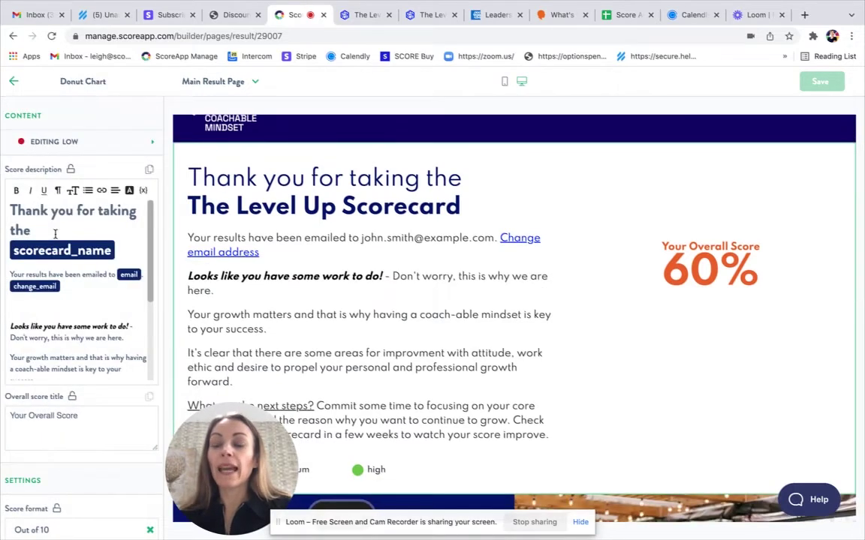
Step: Switch the Donut Chart description from medium to Edit High Score, then return to sections
click(86, 143)
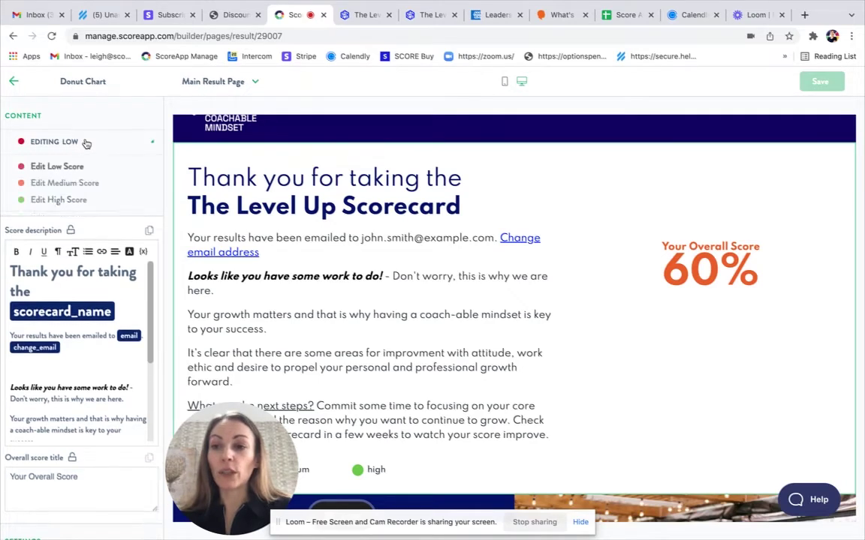
click(68, 181)
click(80, 142)
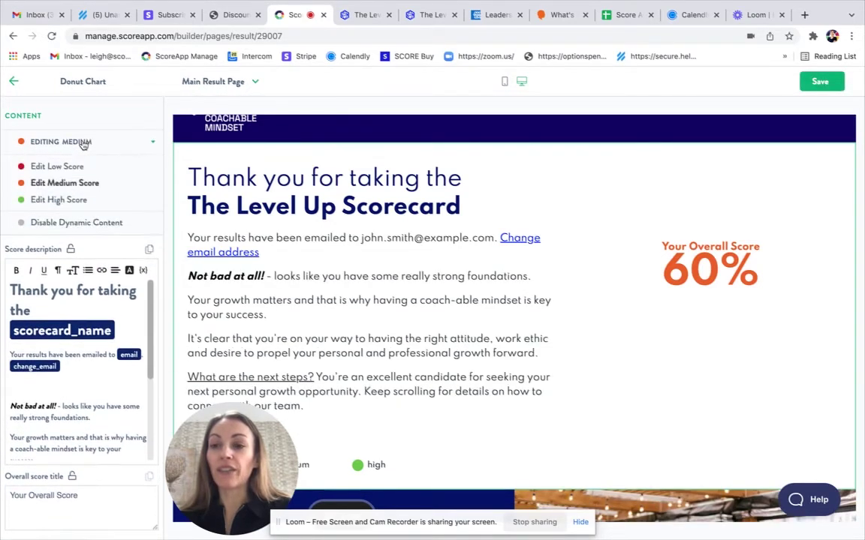
click(58, 200)
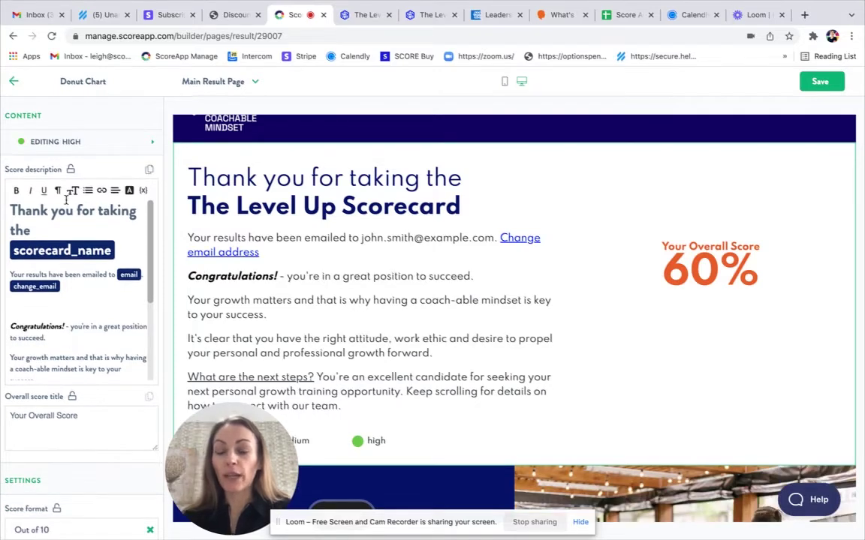
scroll(60, 319, down, 2)
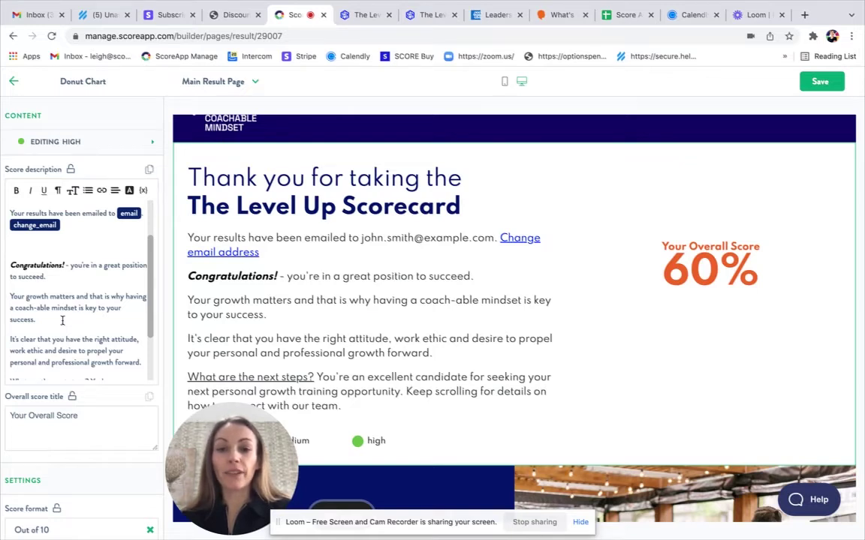
click(14, 81)
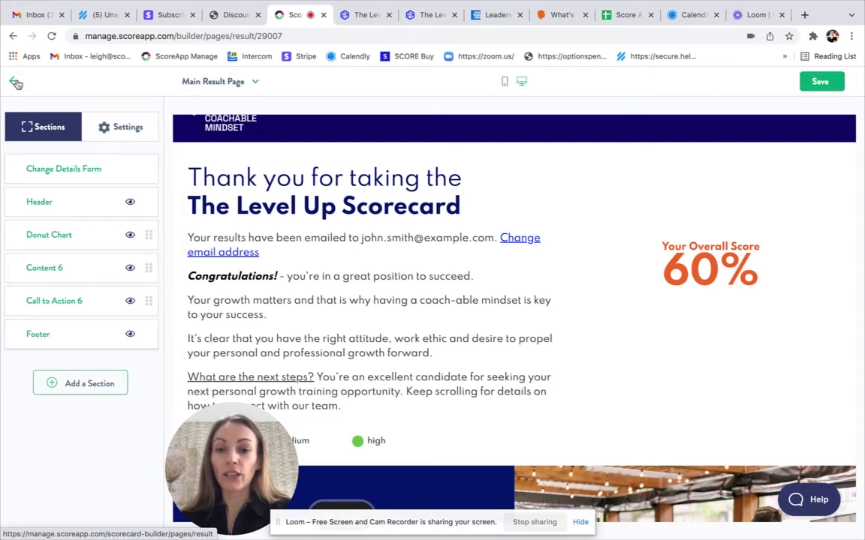
scroll(375, 239, down, 2)
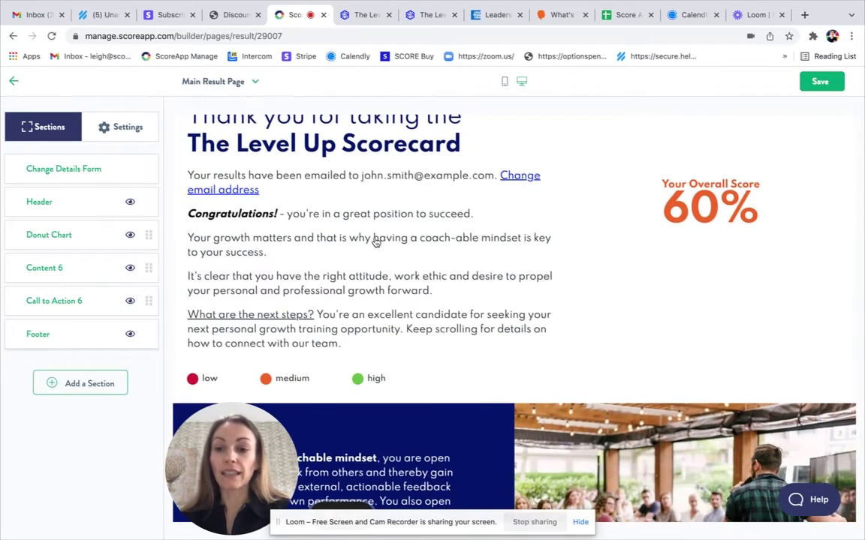
click(80, 383)
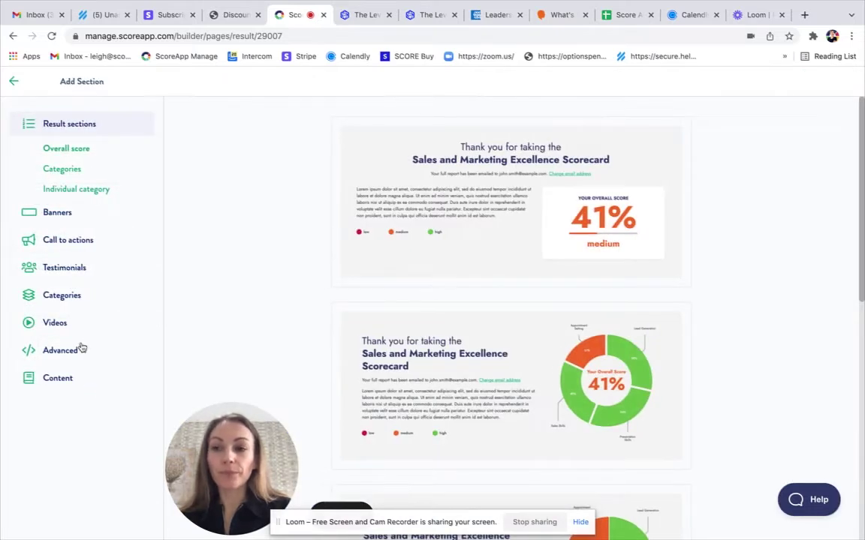
click(58, 171)
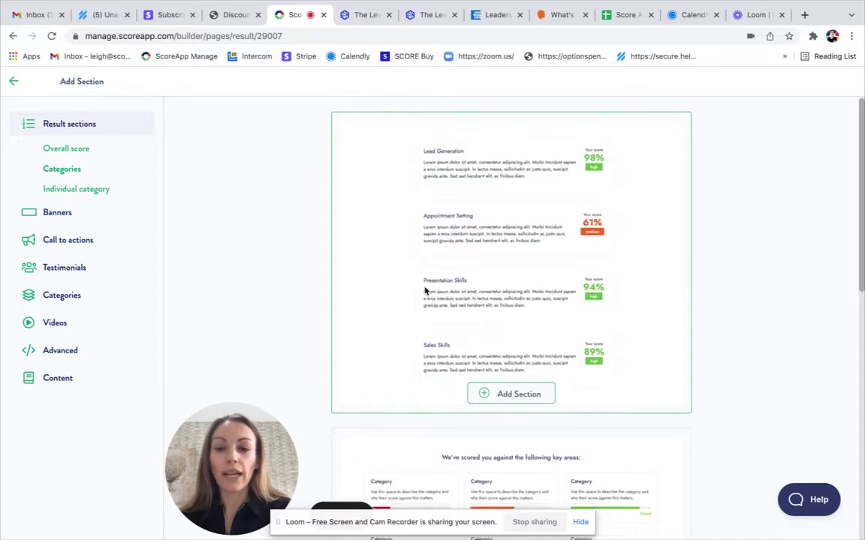
scroll(424, 291, down, 4)
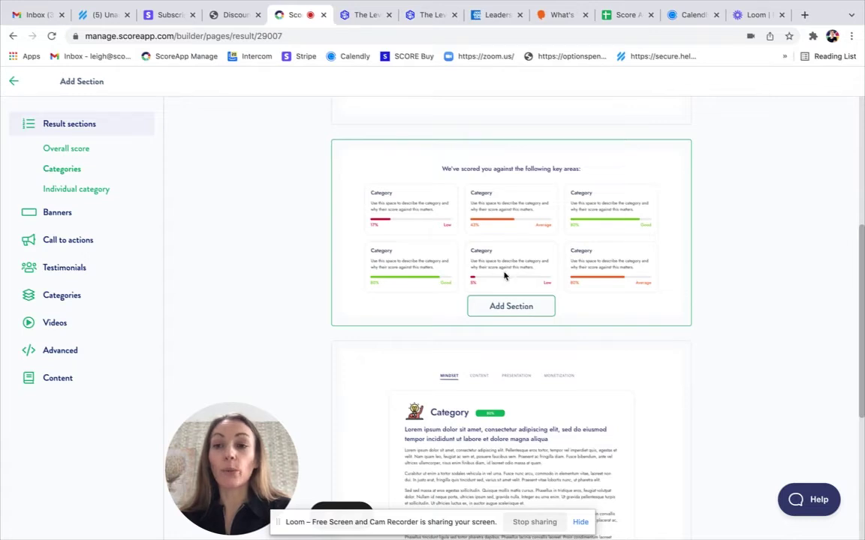
click(14, 82)
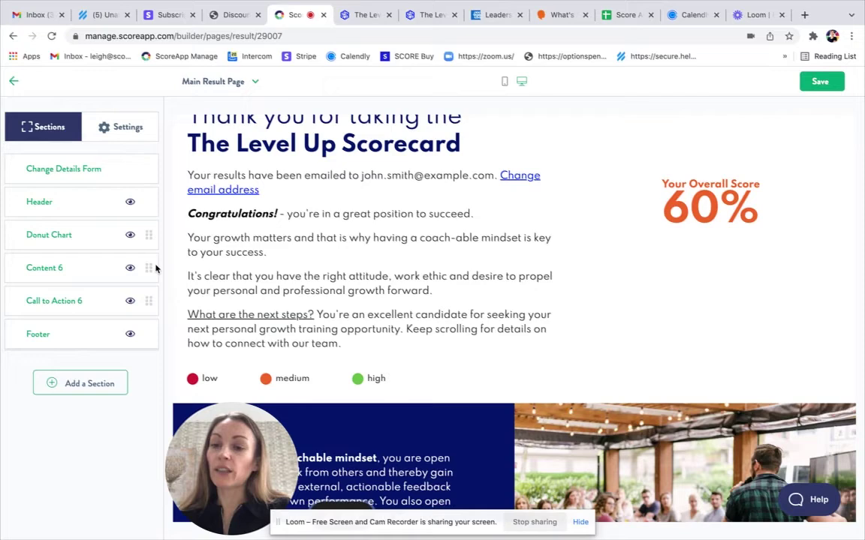
Step: Review the Donut Chart's score tier description options, then hide and re-show the Content 6 section
click(72, 237)
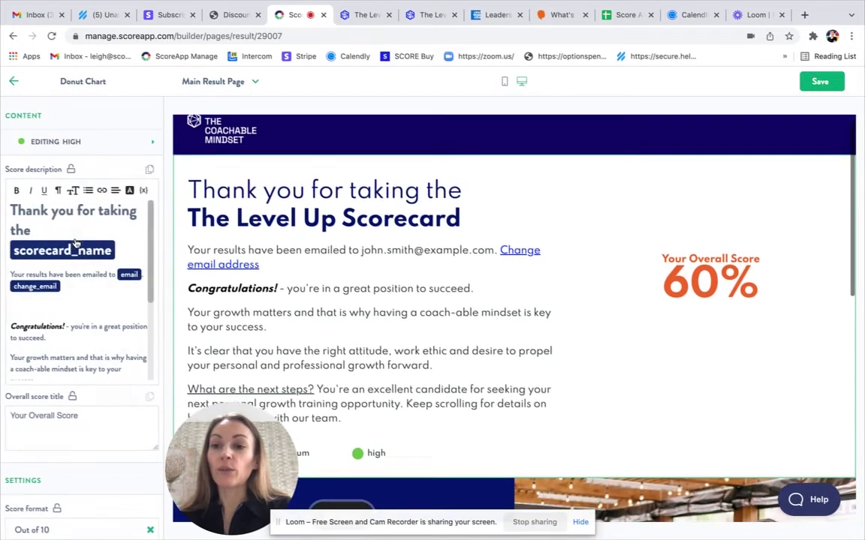
click(81, 147)
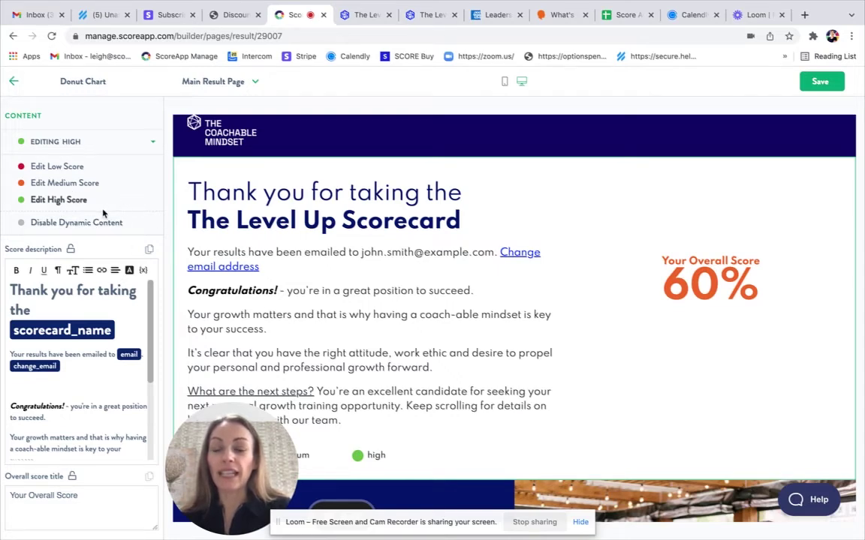
click(14, 81)
scroll(460, 307, down, 3)
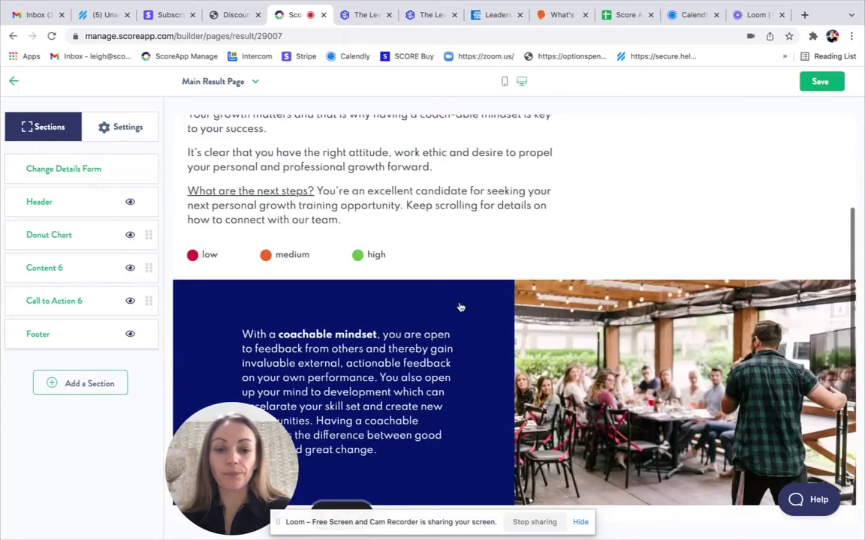
scroll(460, 306, down, 2)
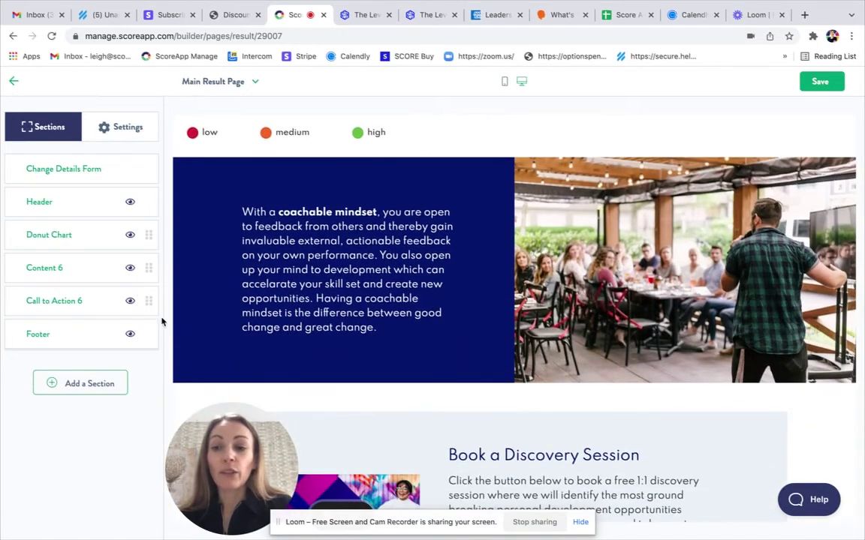
click(131, 270)
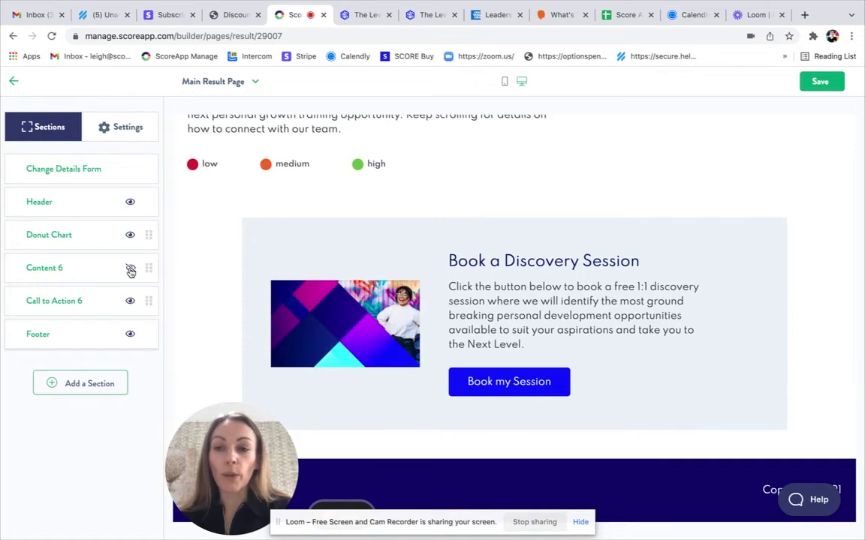
click(131, 270)
Step: Check Call to Action 6's 'Book my Session' button link and save the Main Result Page
scroll(332, 328, down, 3)
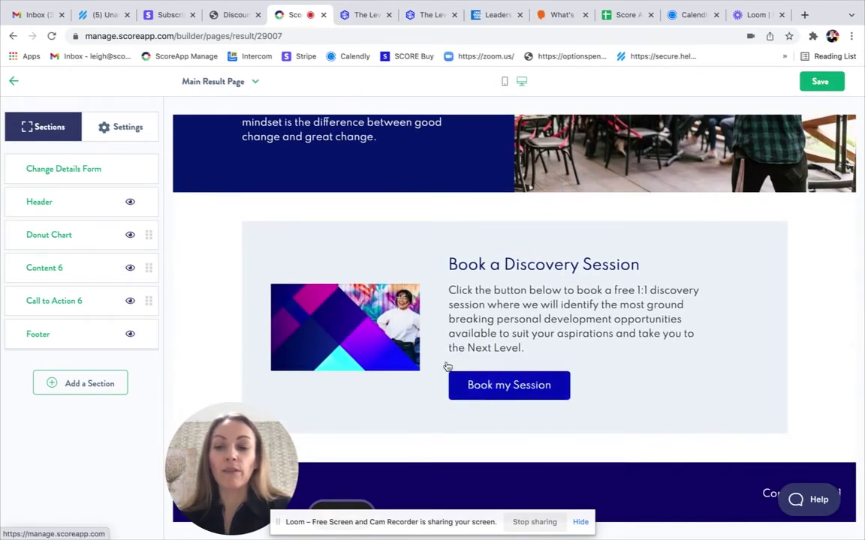
click(78, 304)
scroll(57, 390, down, 3)
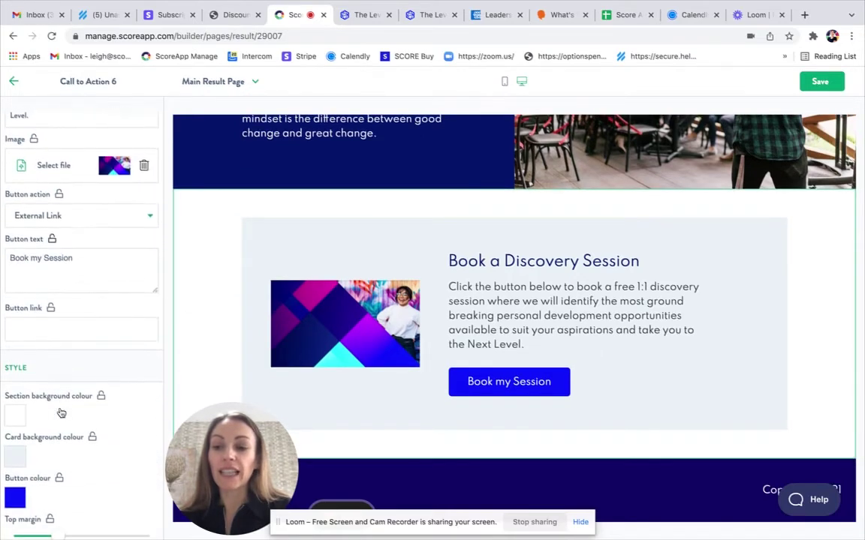
click(36, 329)
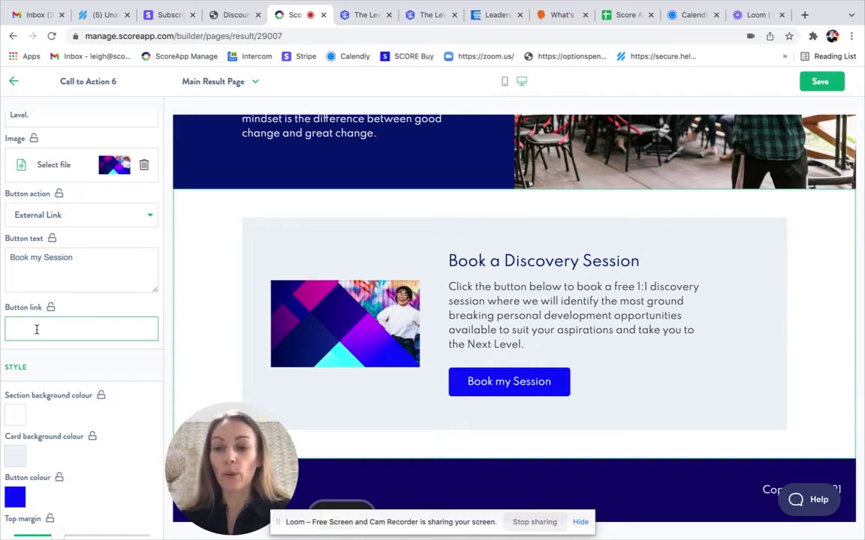
click(831, 83)
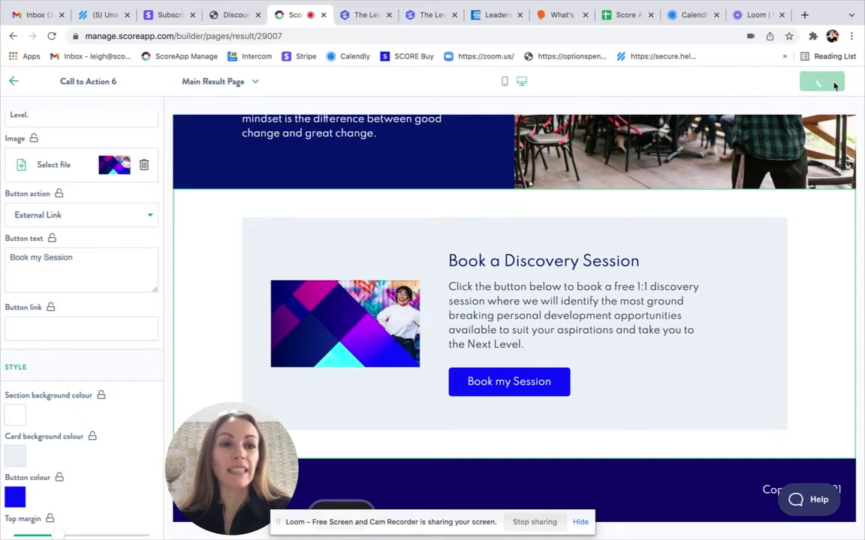
click(14, 83)
Step: Review the Result Email's content section, then go to the scorecard's General settings
click(15, 83)
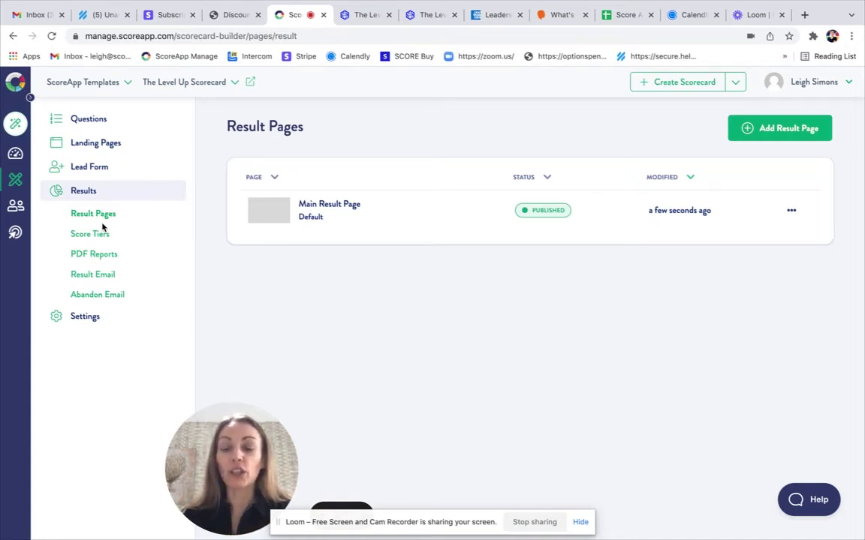
click(108, 275)
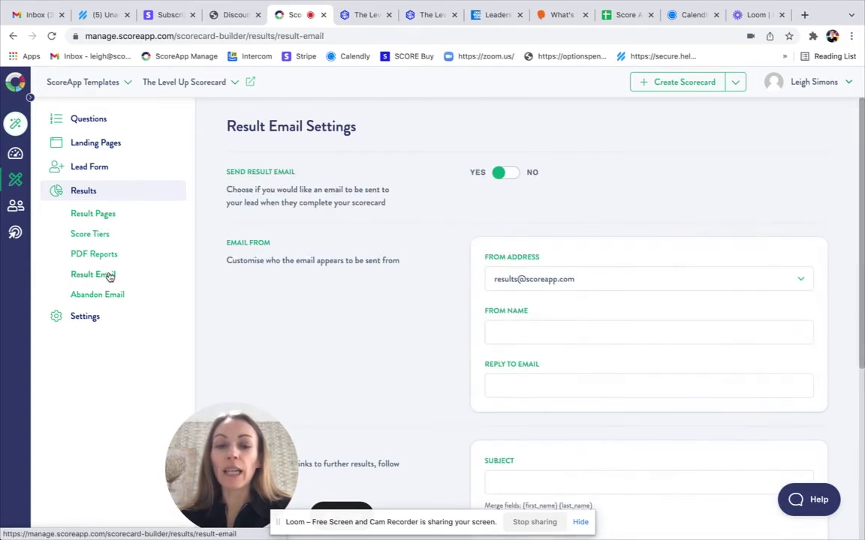
scroll(497, 334, down, 1)
scroll(498, 335, down, 3)
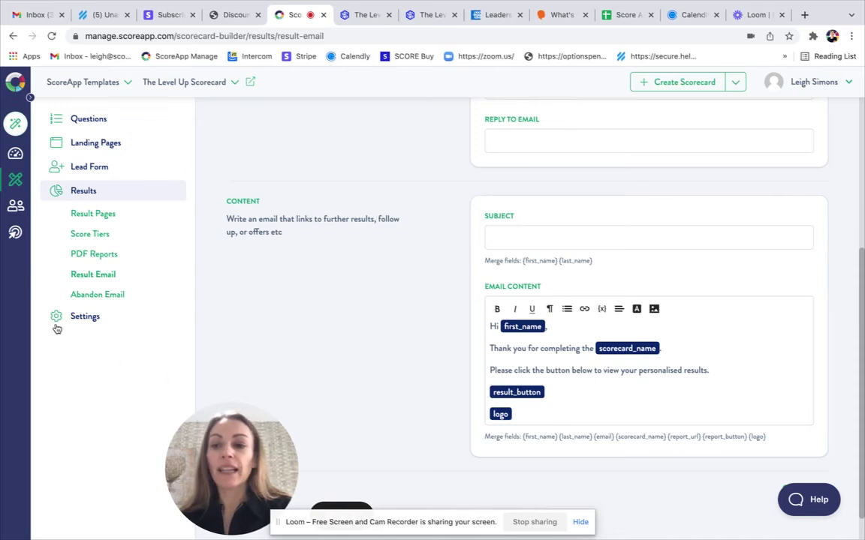
click(83, 317)
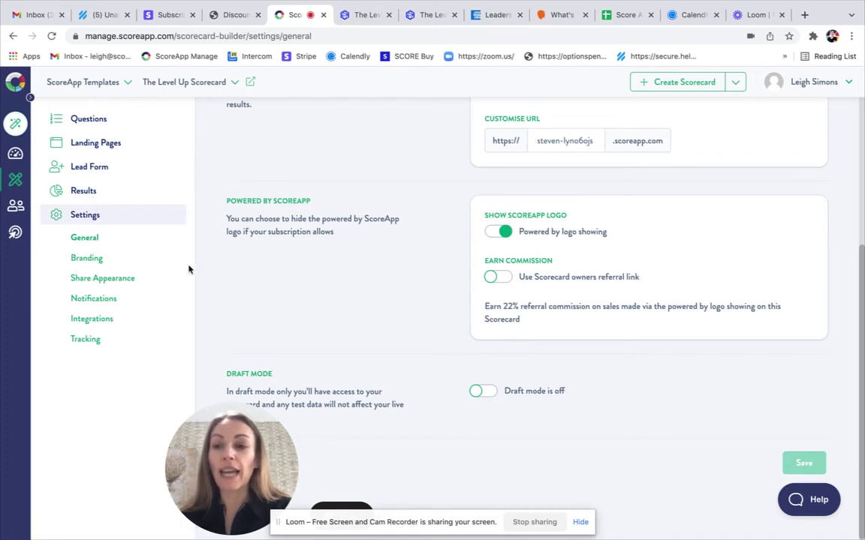
Step: Look through Branding and Share Appearance, then view Notifications with lead notifications set to Immediately
click(87, 259)
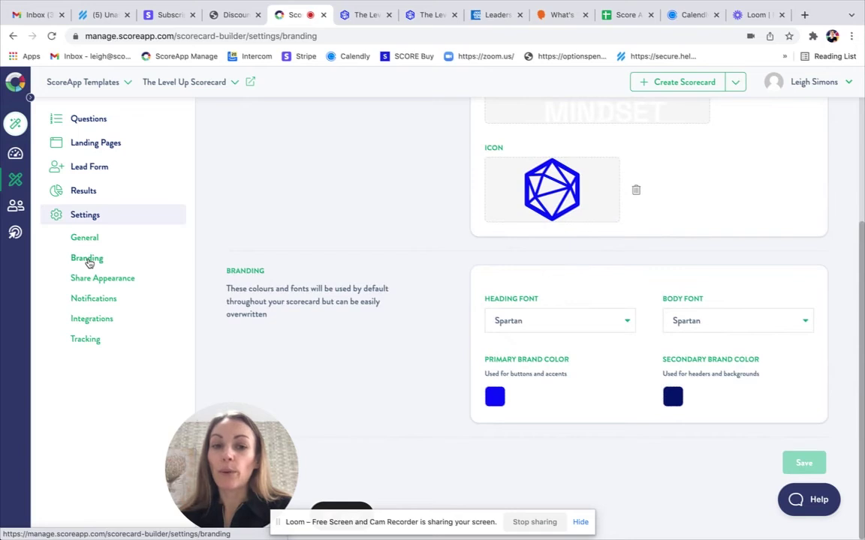
scroll(385, 260, up, 2)
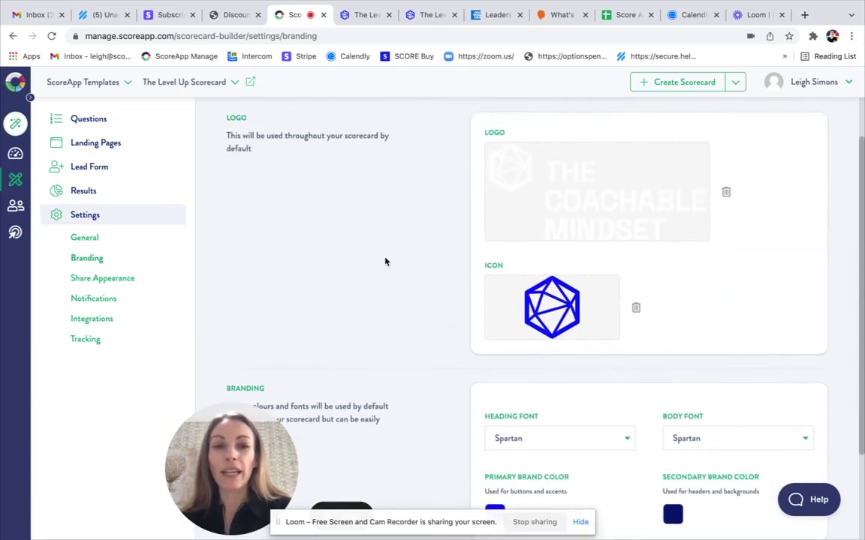
scroll(511, 352, down, 1)
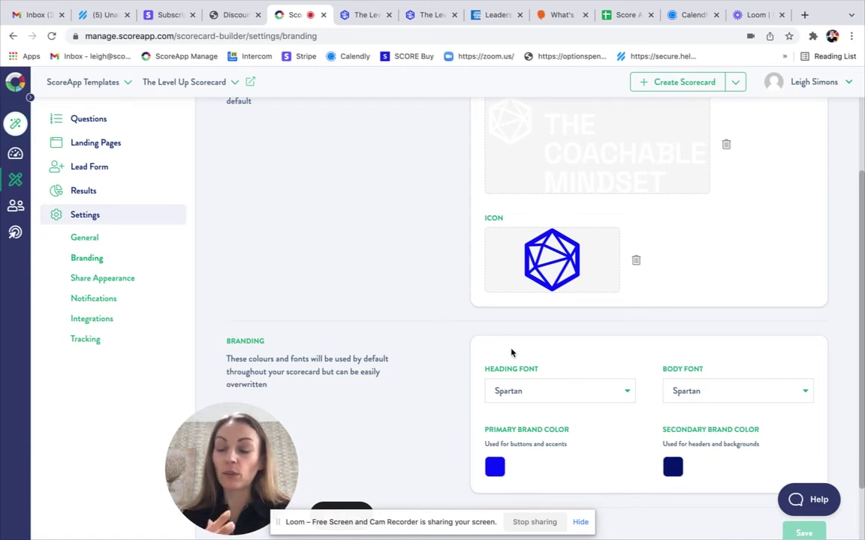
click(129, 282)
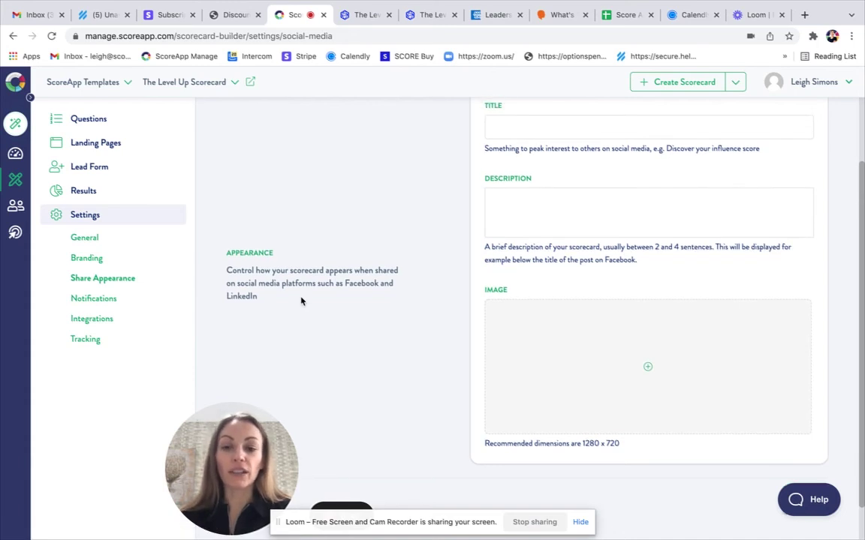
click(83, 301)
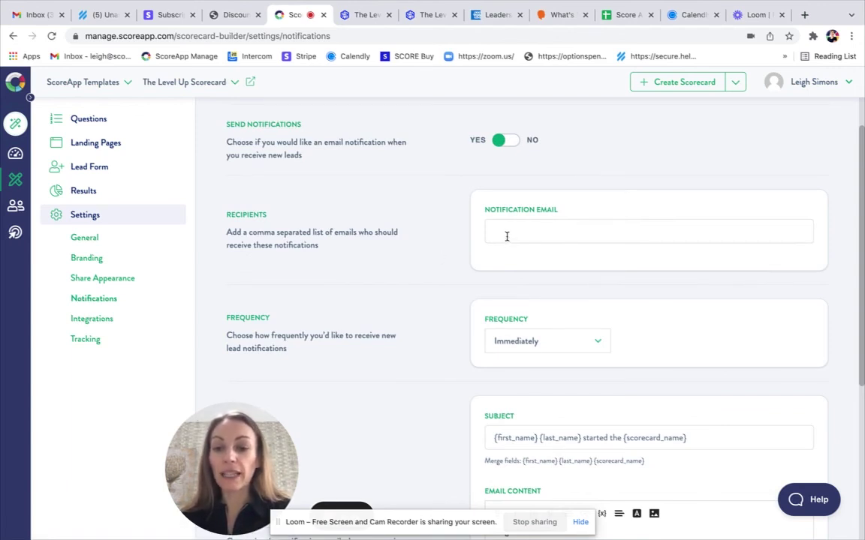
Step: Browse the integration platform list, then view the empty Facebook Pixel, Google Analytics and Tag Manager tracking fields
click(106, 322)
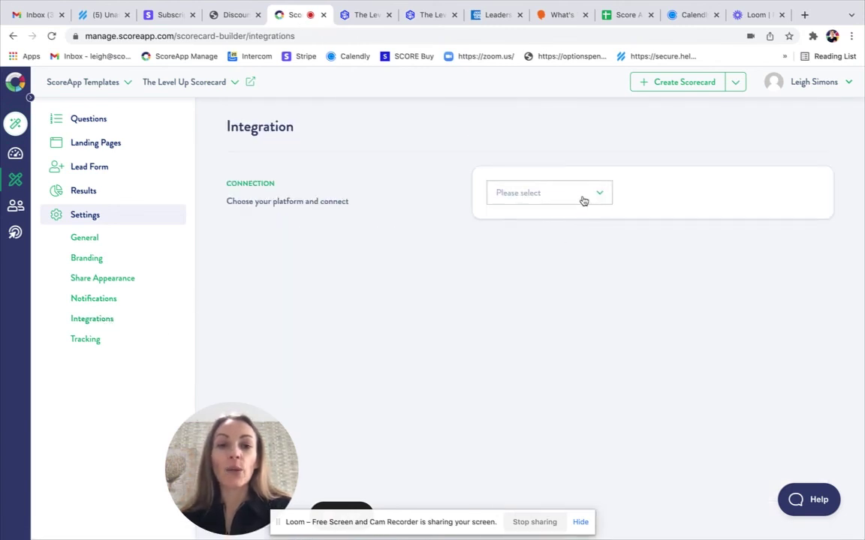
click(582, 198)
scroll(568, 280, down, 1)
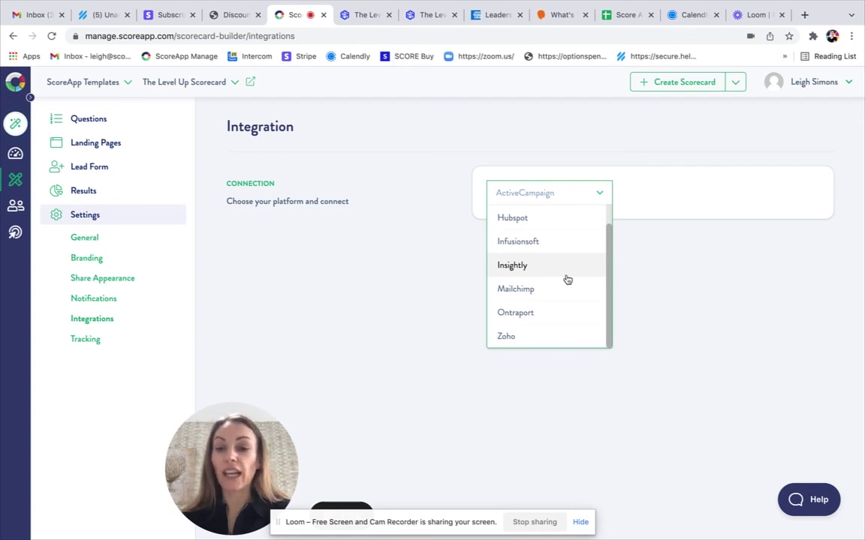
click(86, 340)
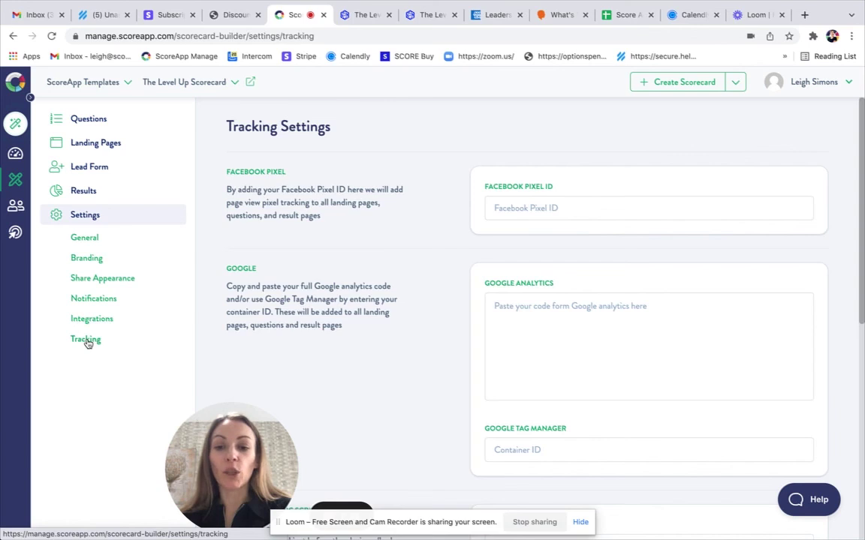